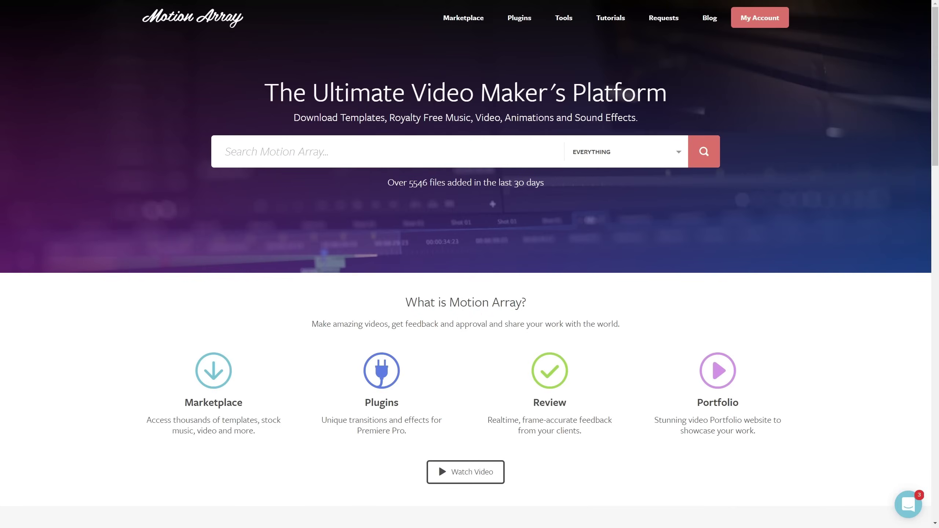
# Step: Filter the Motion Array marketplace to free items and browse the resulting templates and presets
pyautogui.scroll(-4, 470, 259)
pyautogui.scroll(-3, 470, 259)
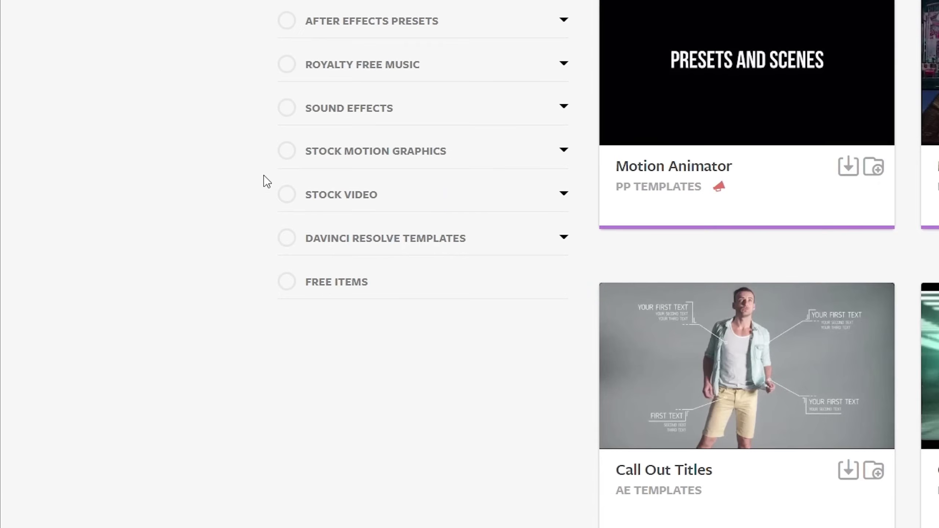
pyautogui.click(163, 387)
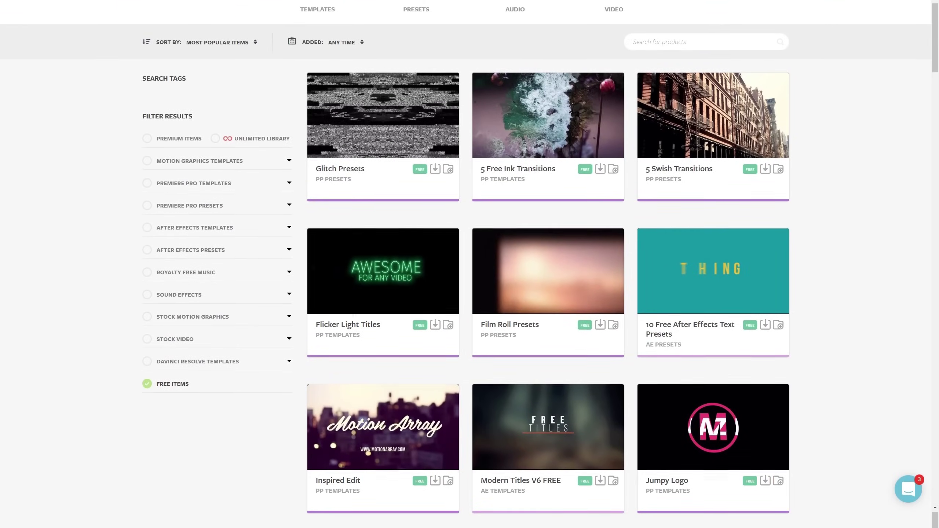
pyautogui.scroll(-4, 470, 264)
pyautogui.scroll(-8, 470, 264)
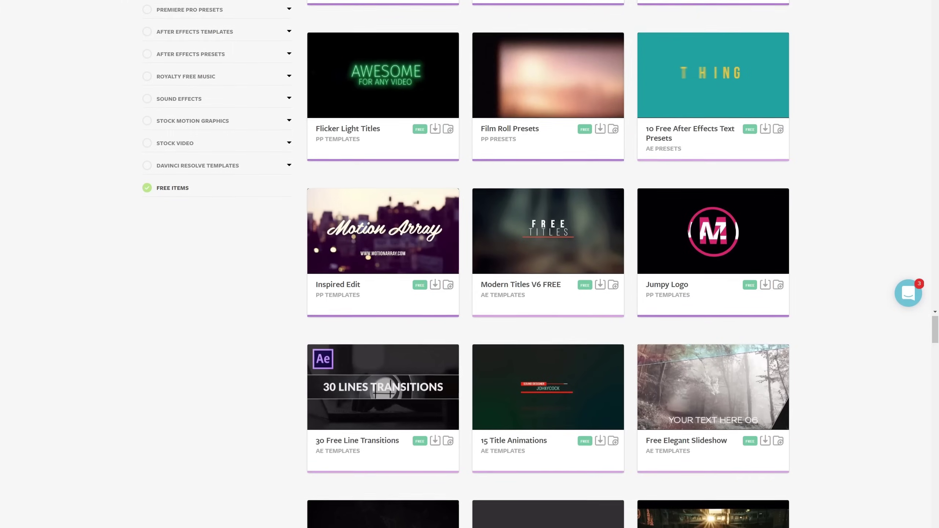
pyautogui.scroll(-6, 469, 265)
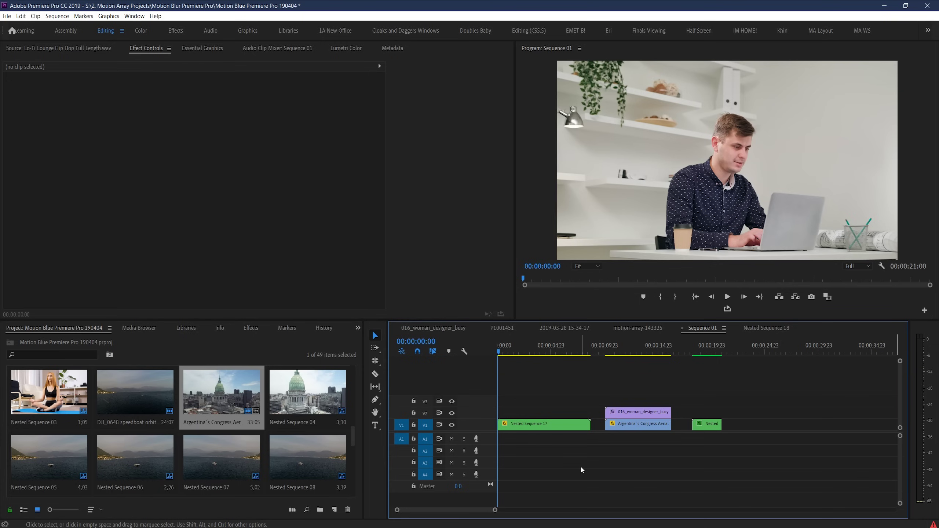
# Step: Switch to Premiere Pro, preview the zoom on Nested Sequence 17 and delete the clip's Motion Position and Scale keyframes
pyautogui.press('space')
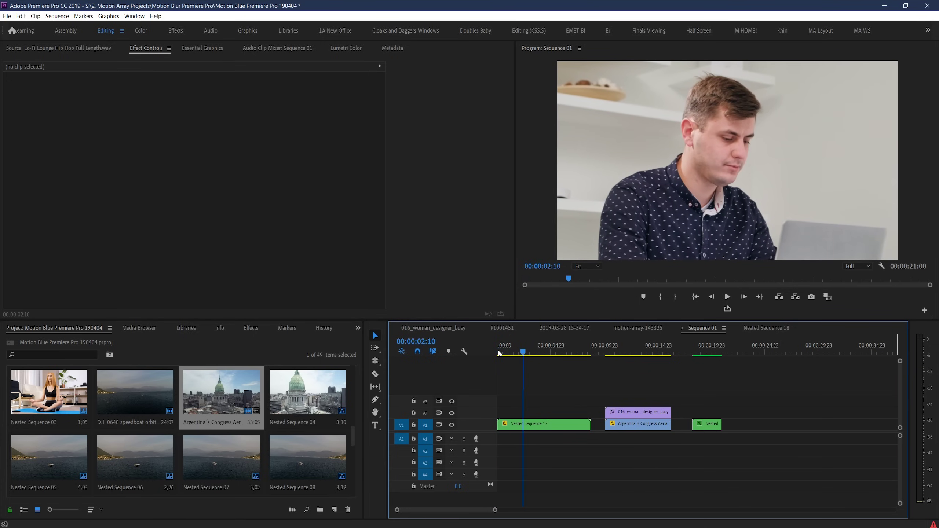
pyautogui.click(527, 426)
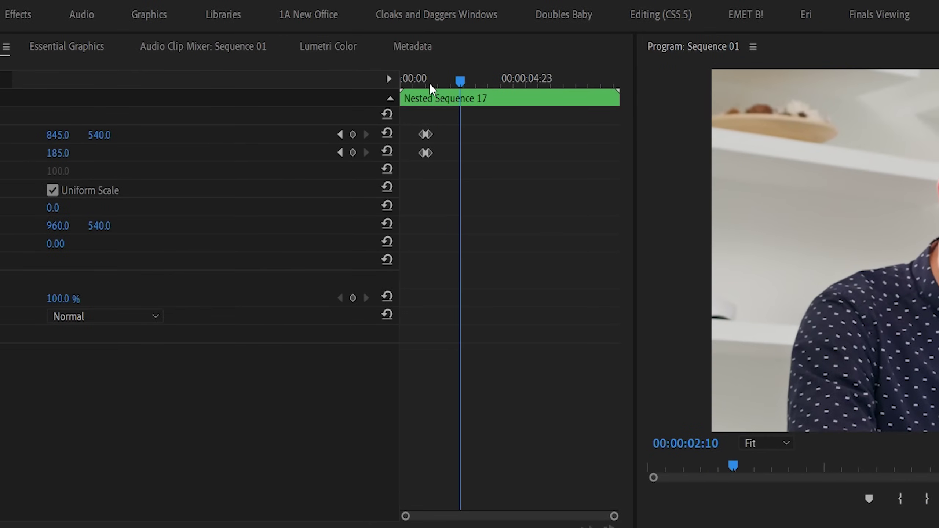
pyautogui.click(417, 77)
pyautogui.press('=')
pyautogui.press('=')
pyautogui.press('=')
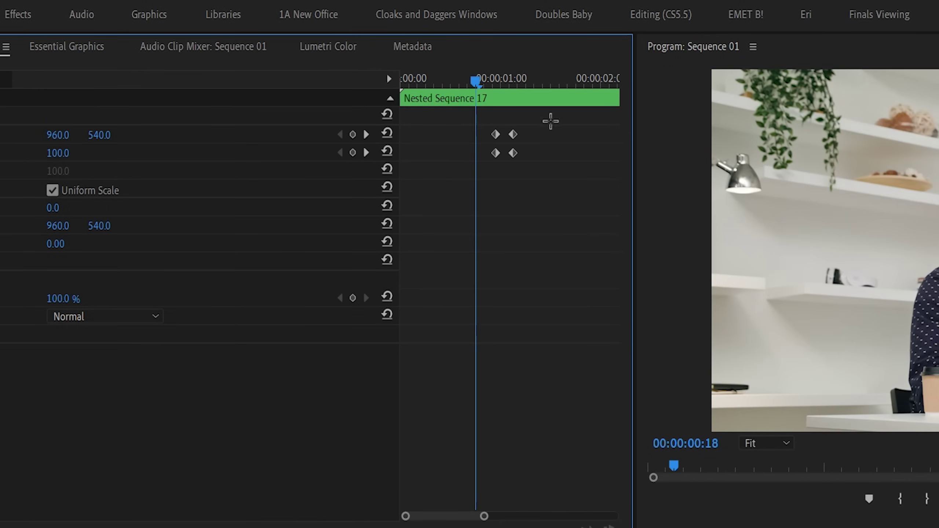
pyautogui.moveTo(550, 121); pyautogui.dragTo(472, 163)
pyautogui.moveTo(478, 82); pyautogui.dragTo(509, 87)
pyautogui.moveTo(529, 127); pyautogui.dragTo(473, 168)
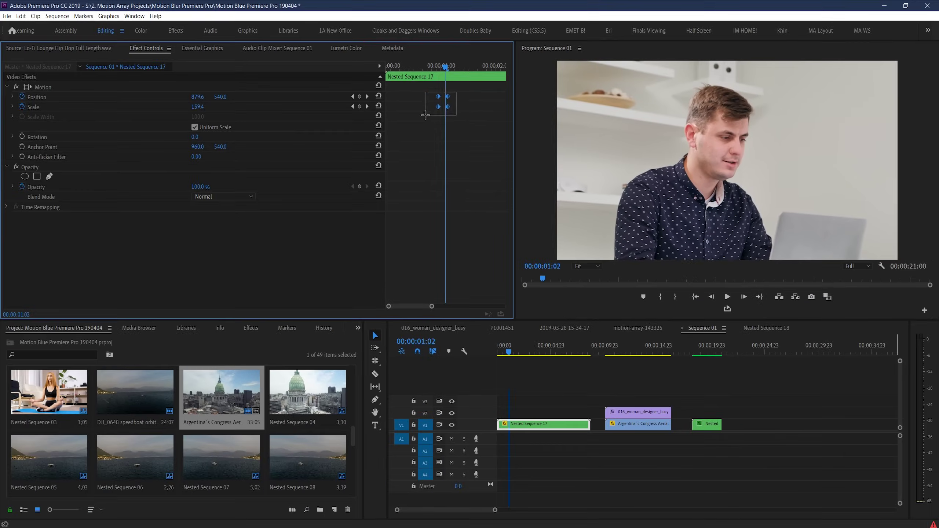
pyautogui.moveTo(425, 116); pyautogui.dragTo(427, 118)
pyautogui.press('Delete')
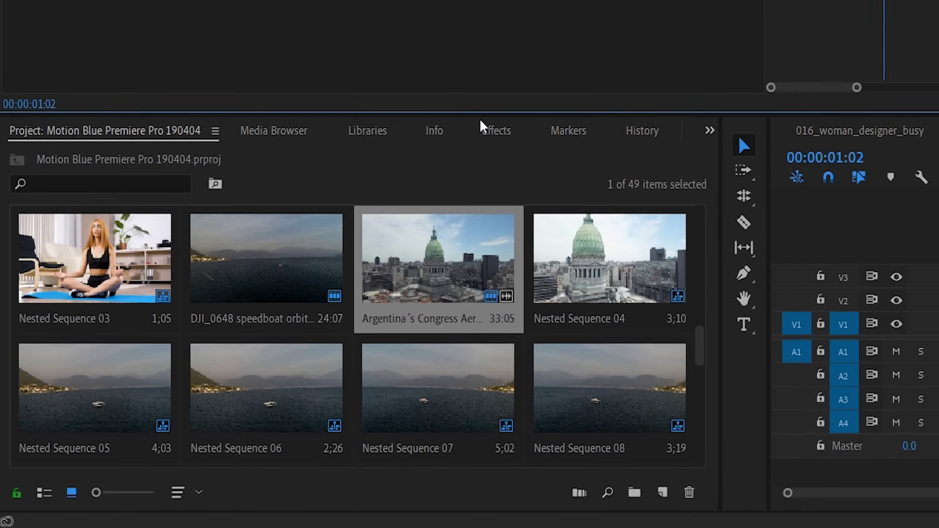
# Step: Find the Transform effect by searching for "transform" and apply it to the Nested Sequence 17 clip
pyautogui.click(250, 329)
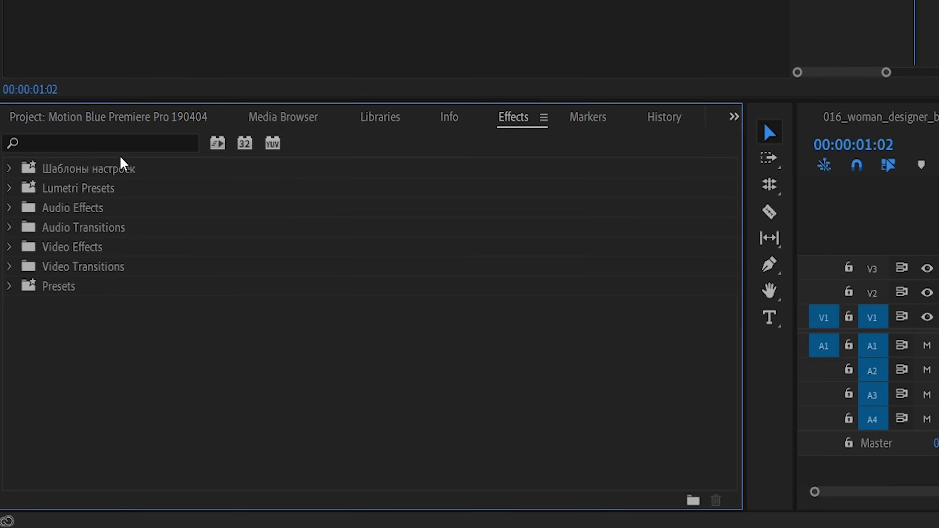
pyautogui.click(88, 143)
pyautogui.write('transform')
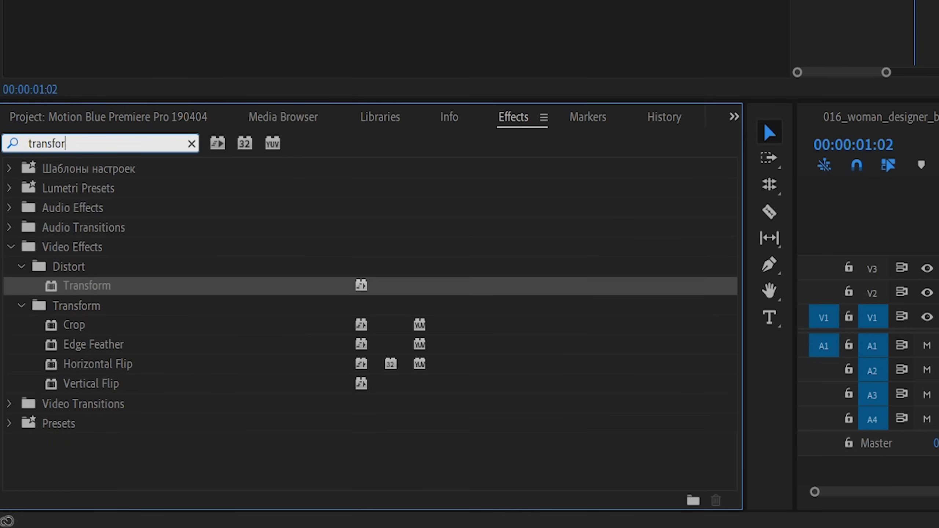
pyautogui.moveTo(90, 290); pyautogui.dragTo(938, 315)
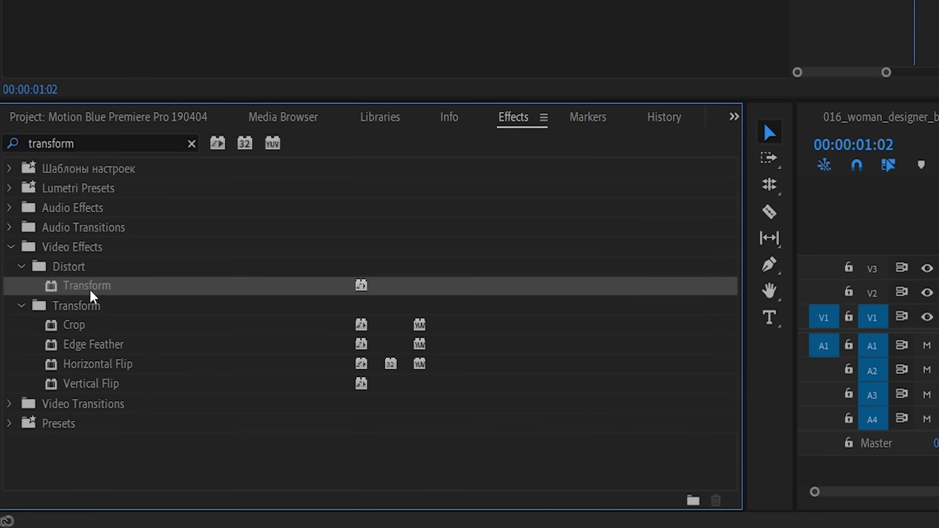
pyautogui.moveTo(387, 315); pyautogui.dragTo(389, 317)
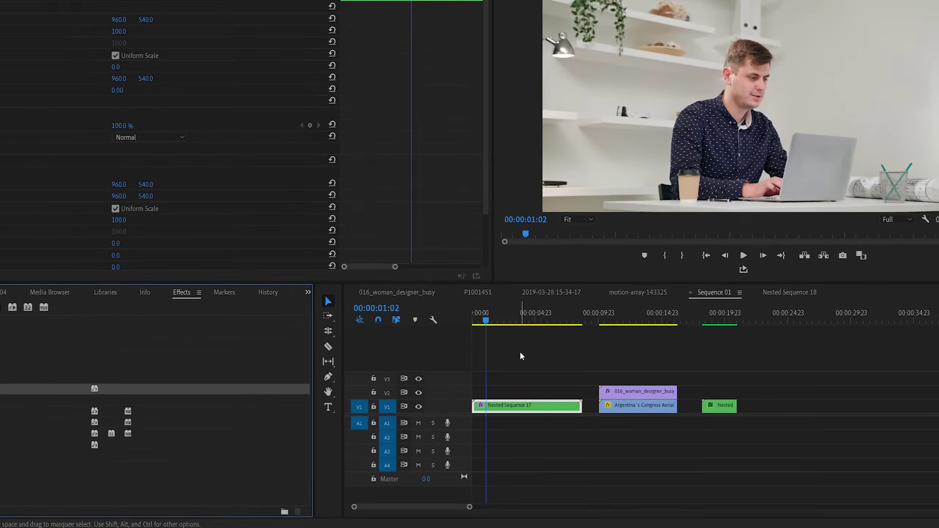
# Step: Keyframe the Transform effect's Position and Scale from 00:00:00:17, reaching horizontal position about 822 and scale 185 at 00:00:00:23
pyautogui.press('=')
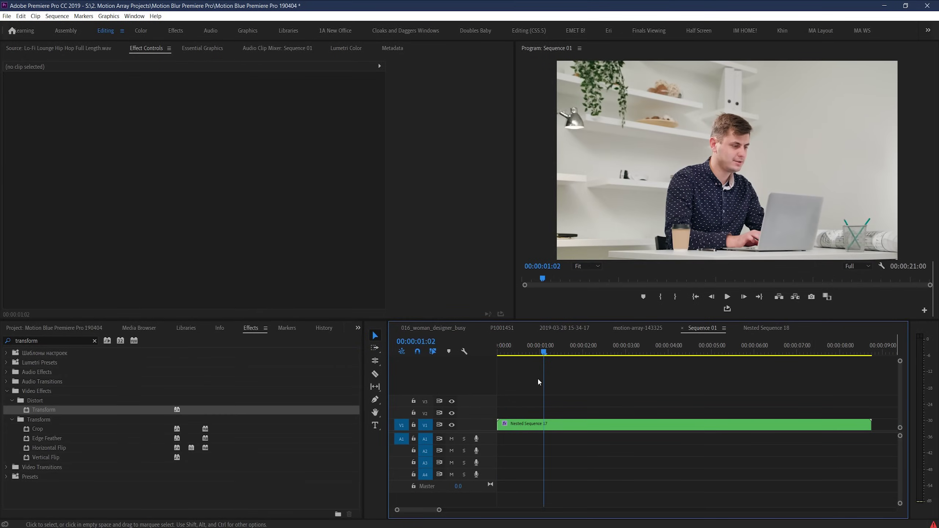
pyautogui.click(539, 426)
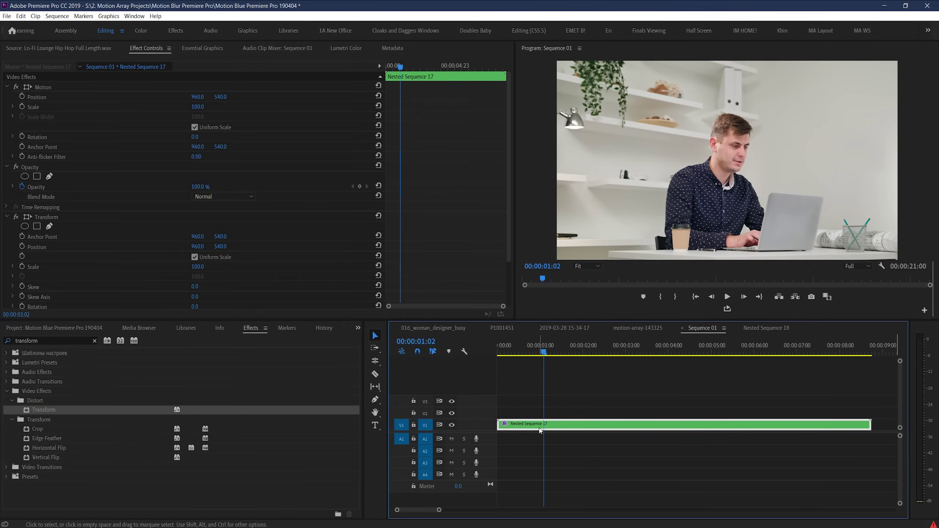
pyautogui.moveTo(509, 216); pyautogui.dragTo(511, 293)
pyautogui.press('Left')
pyautogui.press('Left')
pyautogui.press('Left')
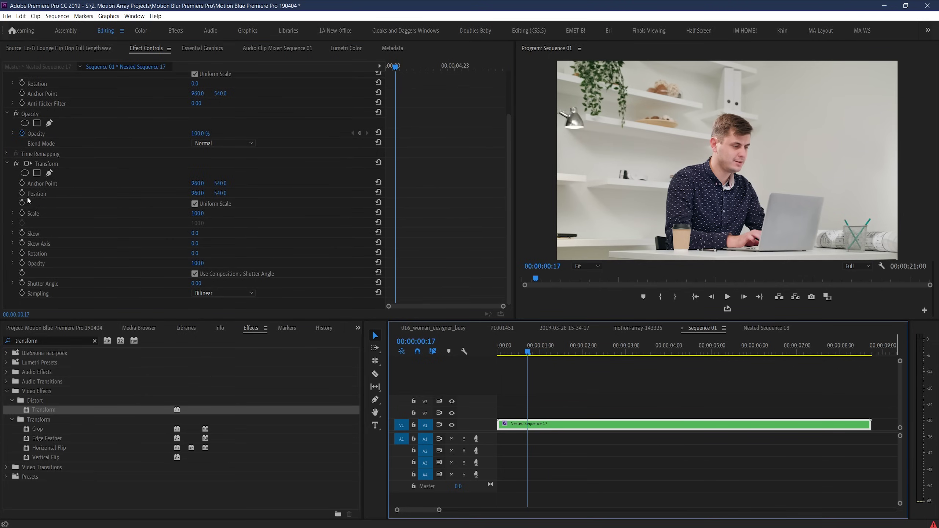
pyautogui.click(21, 193)
pyautogui.click(21, 213)
pyautogui.click(204, 213)
pyautogui.write('114.2')
pyautogui.press('Return')
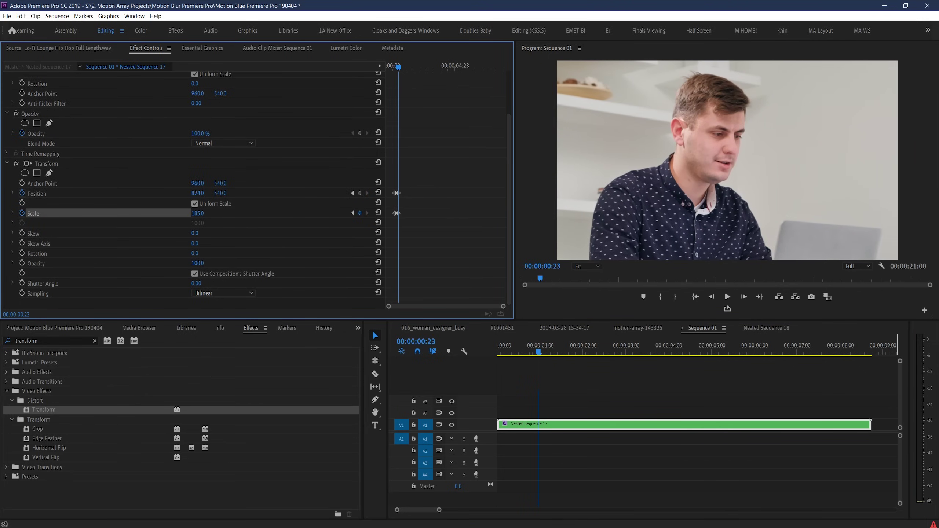
# Step: Examine the keyframed zoom frame by frame between its starting and ending keyframes
pyautogui.press('Left')
pyautogui.press('Left')
pyautogui.press('Left')
pyautogui.press('Left')
pyautogui.press('Left')
pyautogui.press('Left')
pyautogui.press('Right')
pyautogui.press('Right')
pyautogui.press('Right')
pyautogui.press('Right')
pyautogui.press('Right')
pyautogui.press('Right')
pyautogui.press('Right')
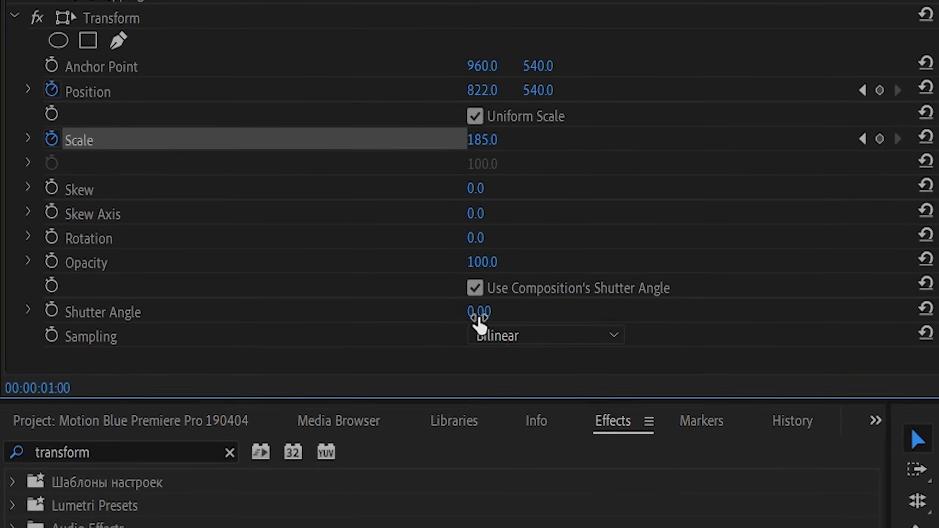
# Step: Set the Transform effect's shutter angle to 180 and disable Use Composition's Shutter Angle
pyautogui.click(195, 283)
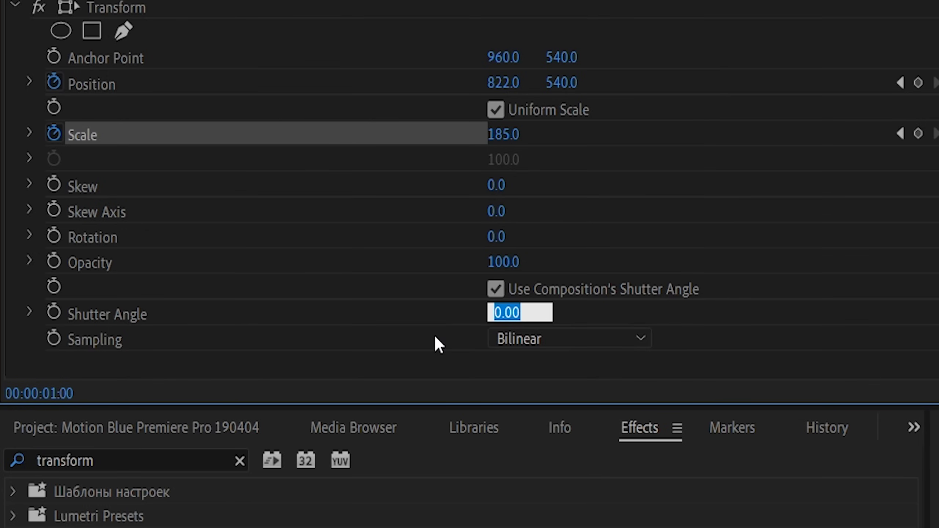
pyautogui.write('18')
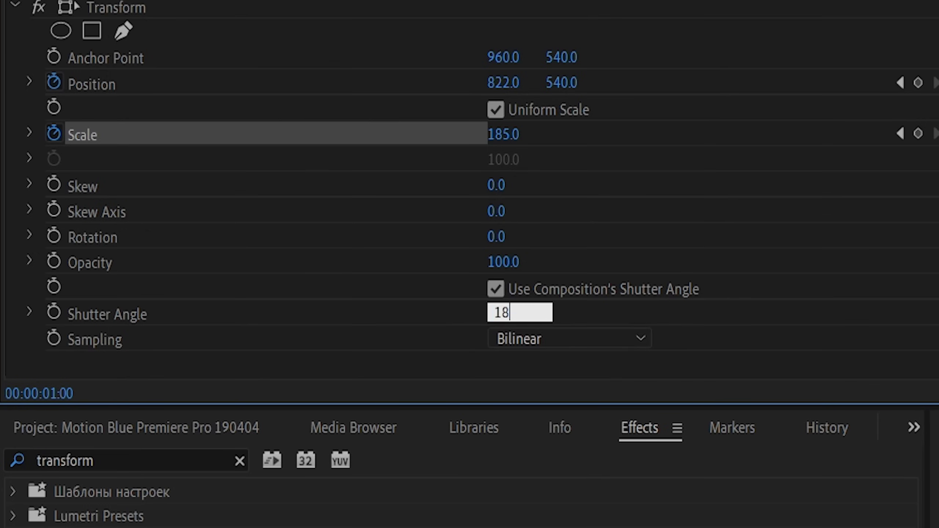
pyautogui.write('0')
pyautogui.press('Return')
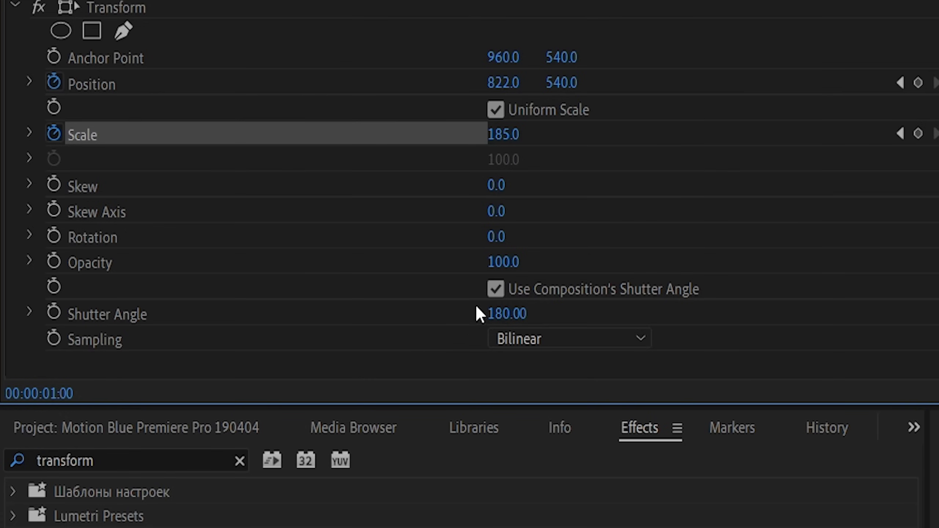
pyautogui.click(494, 293)
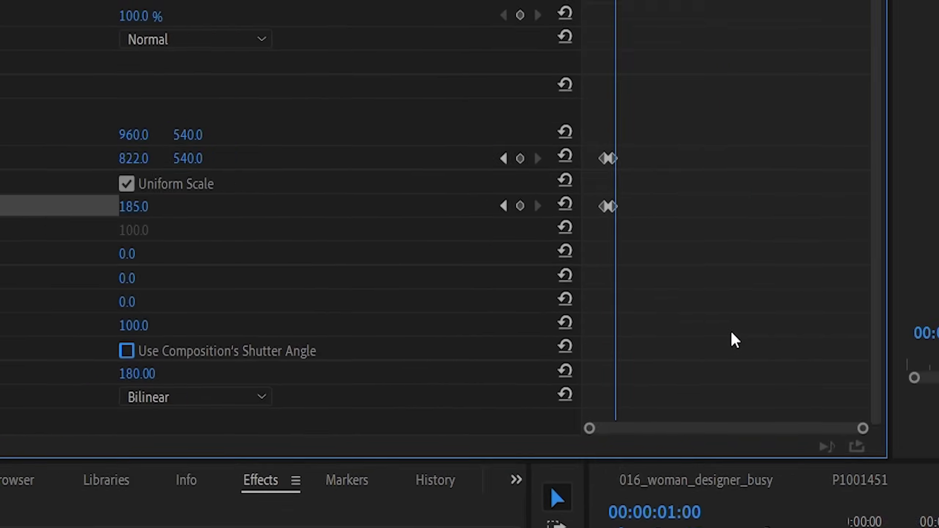
# Step: Examine the motion blur on the individual frames of the zoom
pyautogui.press('Left')
pyautogui.press('Left')
pyautogui.press('Left')
pyautogui.press('Left')
pyautogui.press('Left')
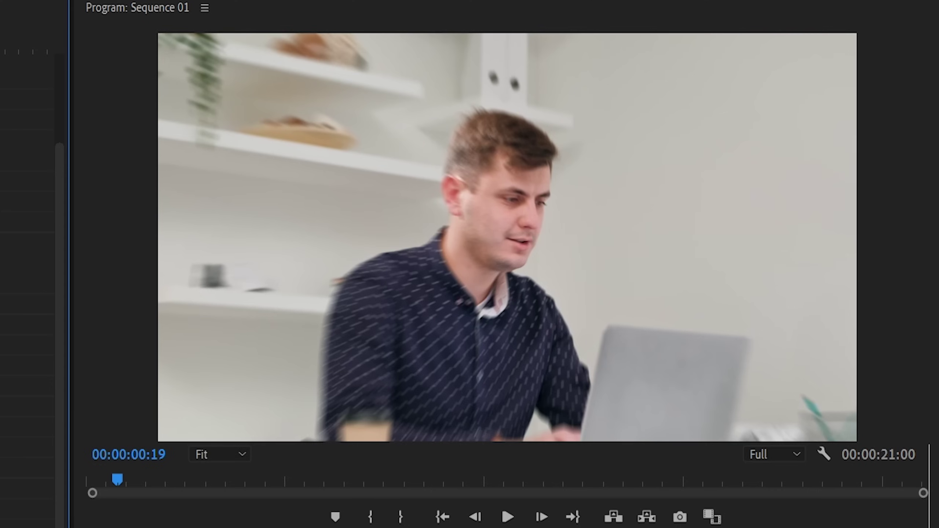
pyautogui.press('Left')
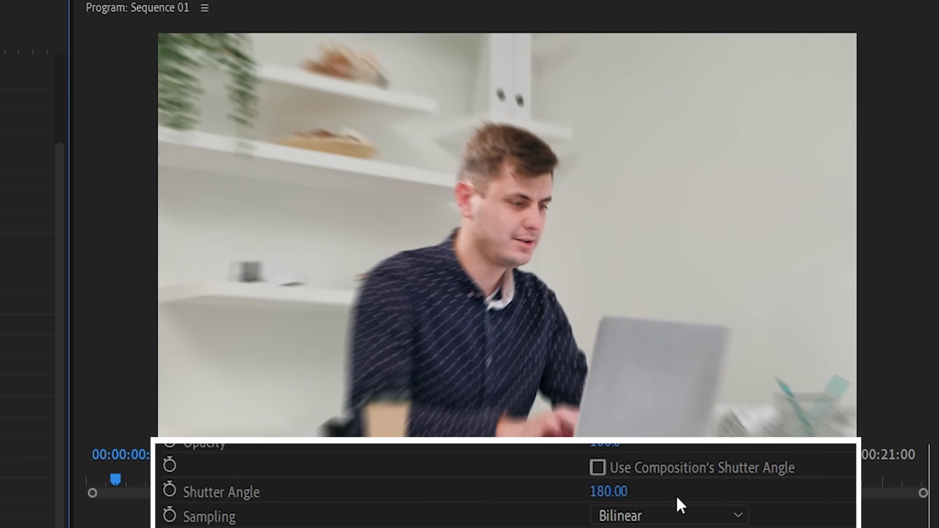
pyautogui.press('Left')
pyautogui.press('Right')
pyautogui.press('Right')
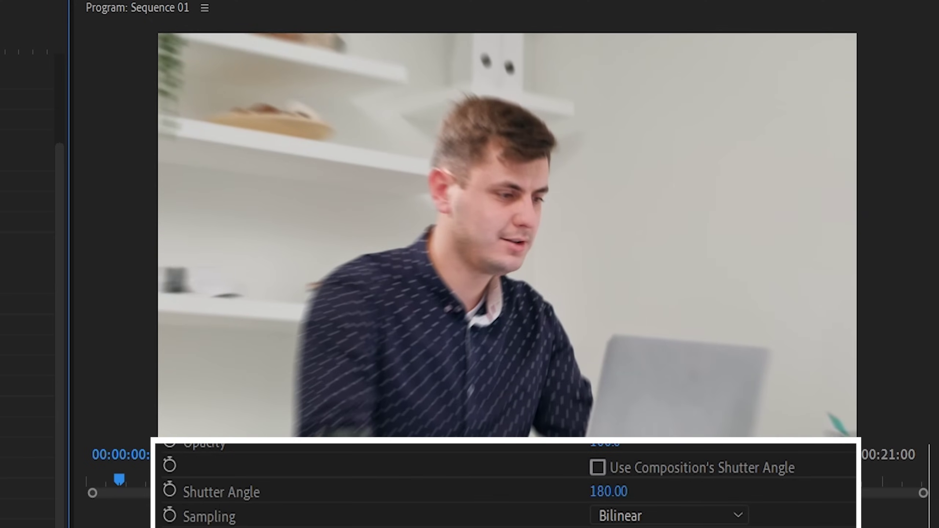
pyautogui.press('Left')
pyautogui.press('Left')
pyautogui.press('Left')
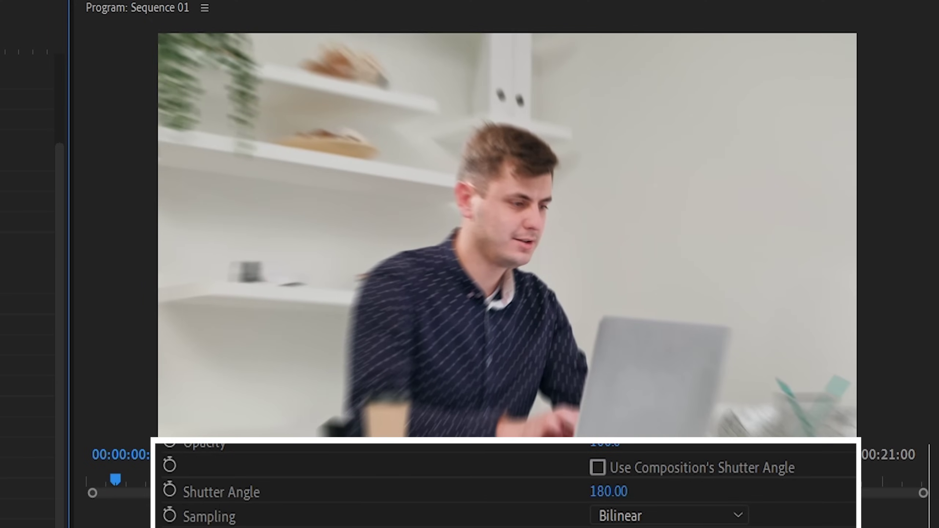
# Step: Try shutter angles of 0 and 360 on the Transform effect and restore it to 180
pyautogui.click(609, 492)
pyautogui.write('0')
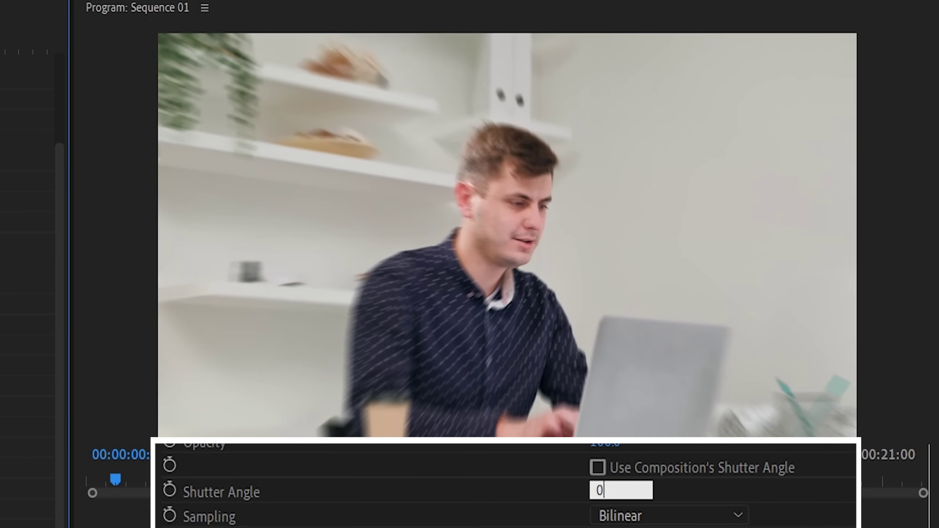
pyautogui.press('Return')
pyautogui.click(601, 491)
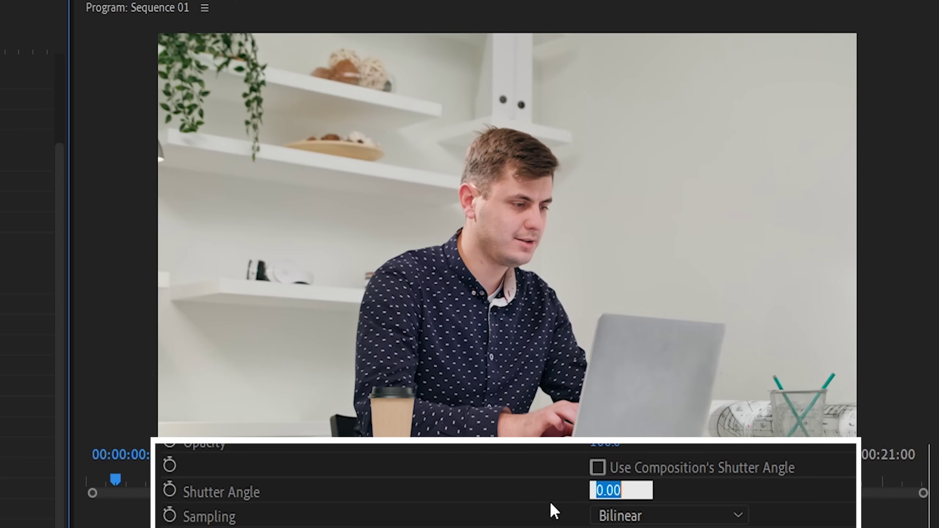
pyautogui.write('360')
pyautogui.press('Return')
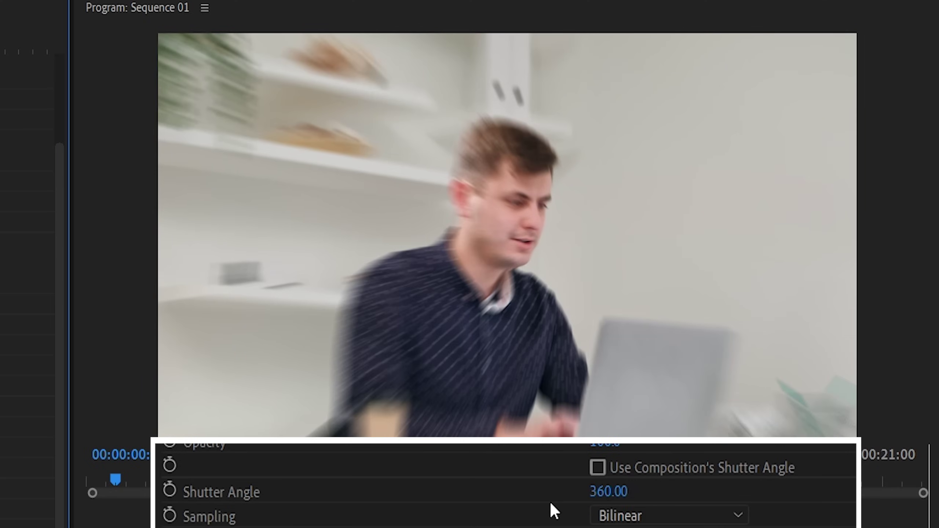
pyautogui.click(608, 491)
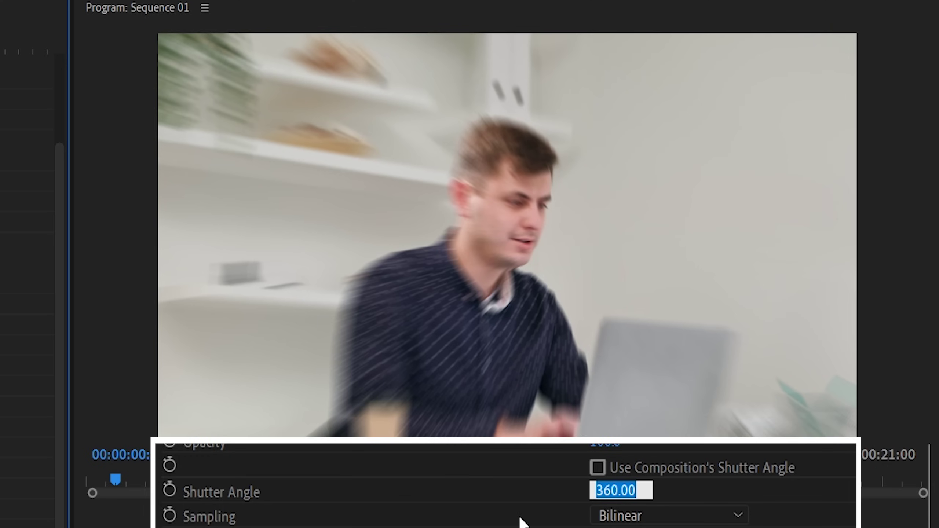
pyautogui.write('180')
pyautogui.press('Return')
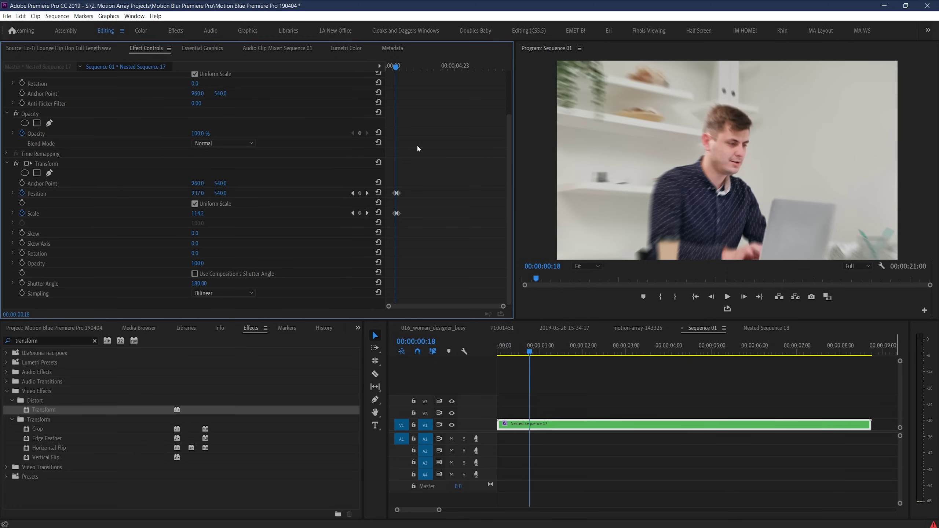
# Step: Shorten the zoom by moving the ending Transform Position and Scale keyframes to 00:00:00:20, and play it back
pyautogui.scroll(3, 418, 149)
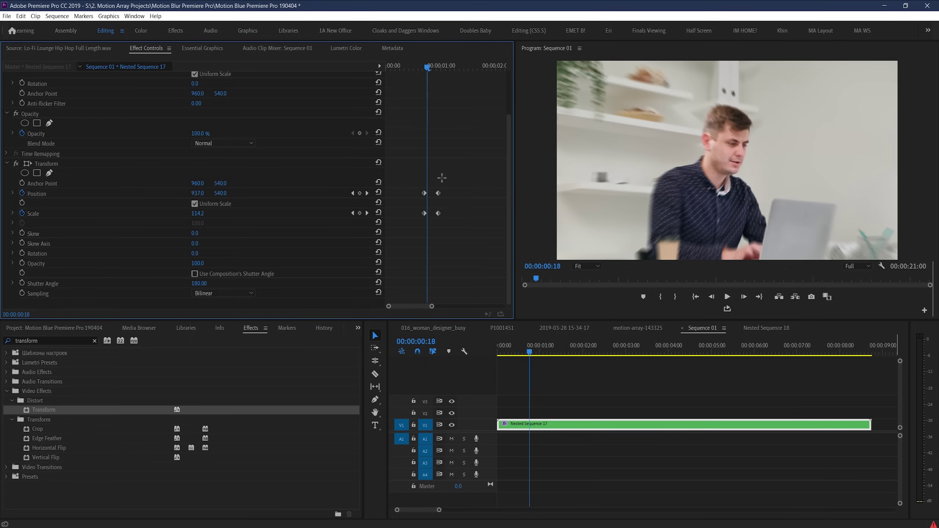
pyautogui.moveTo(444, 147)
pyautogui.mouseDown()
pyautogui.moveTo(429, 233)
pyautogui.moveTo(432, 215)
pyautogui.mouseUp()
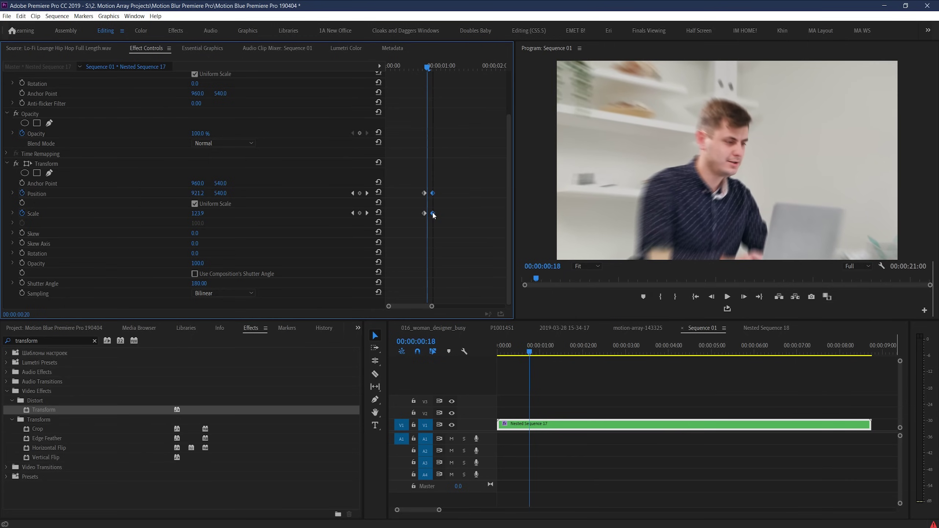
pyautogui.click(421, 62)
pyautogui.press('space')
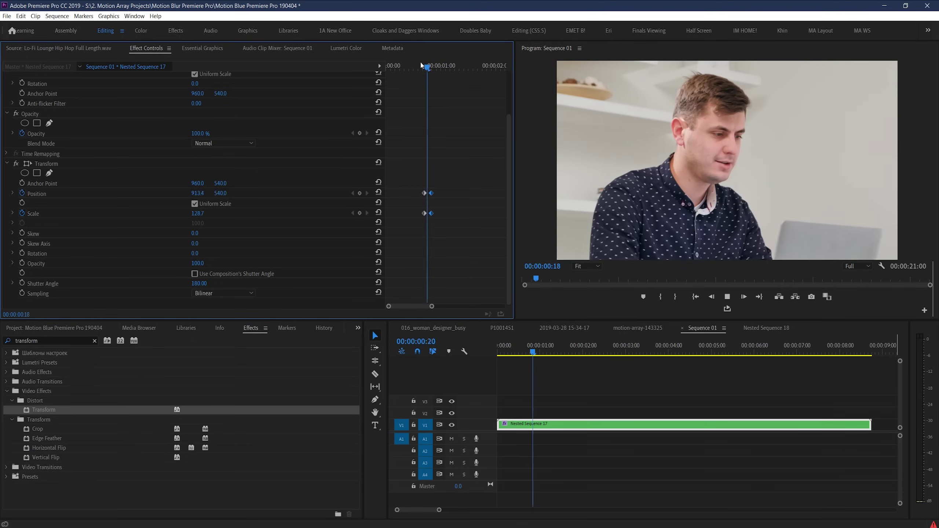
pyautogui.click(433, 65)
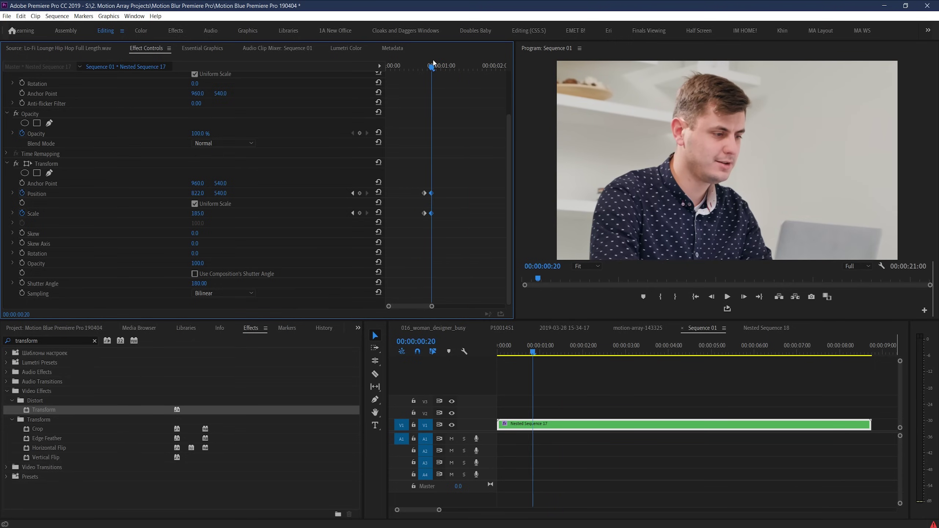
# Step: Slow the zoom down by moving the ending Transform Position and Scale keyframes further along the nested clip, and play it back
pyautogui.moveTo(432, 195); pyautogui.dragTo(506, 187)
pyautogui.click(422, 66)
pyautogui.press('space')
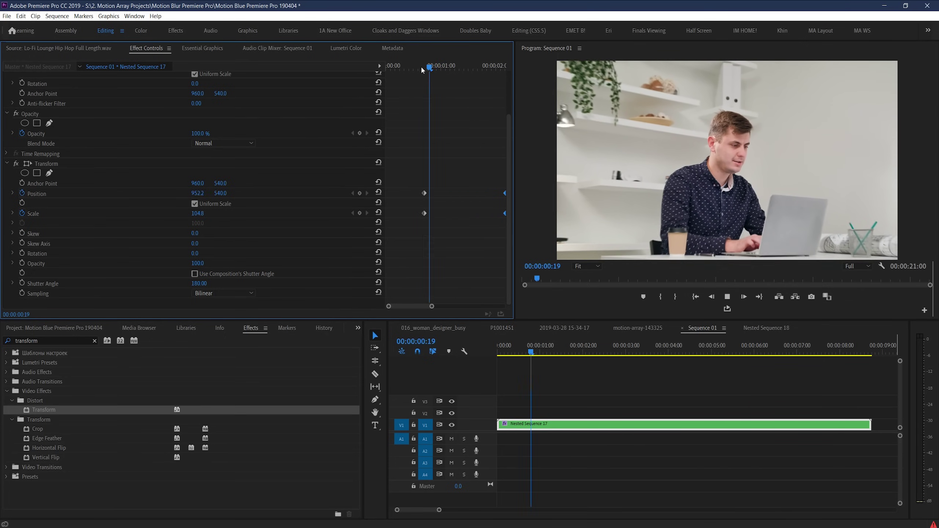
pyautogui.scroll(-2, 419, 69)
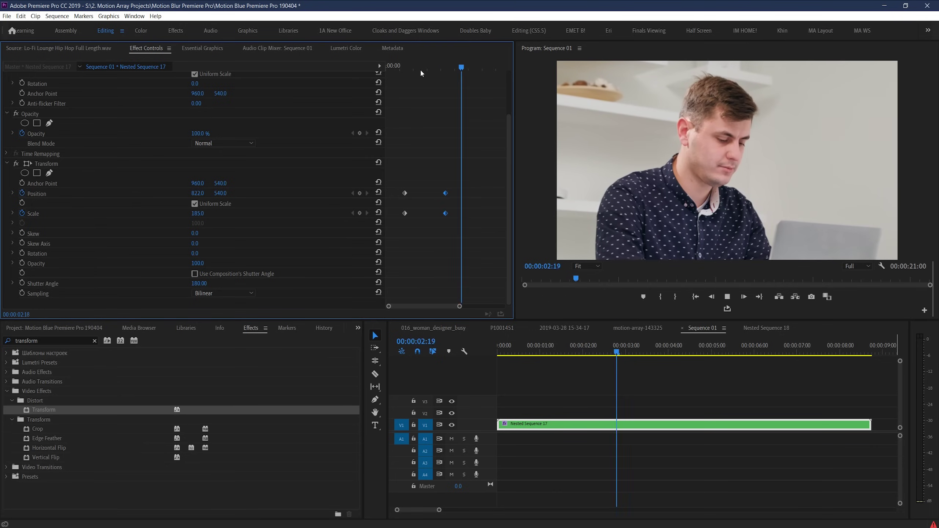
pyautogui.press('space')
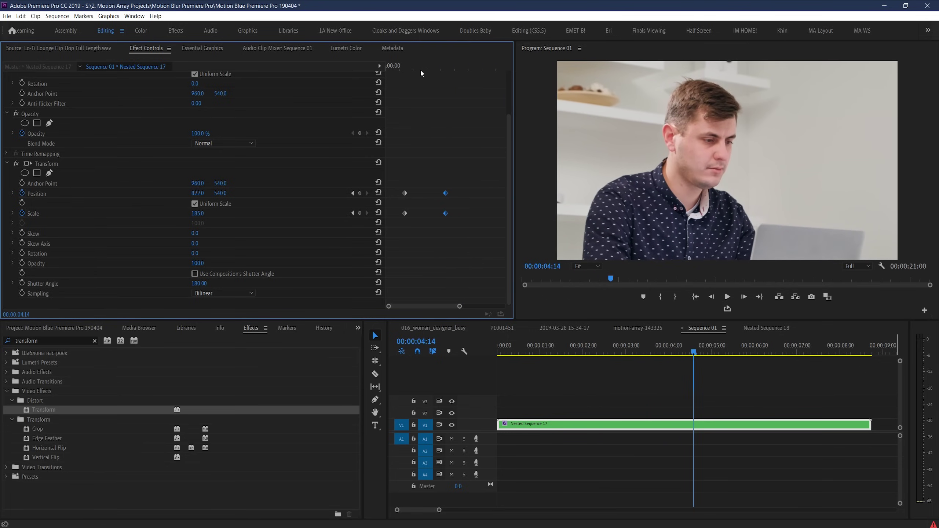
# Step: Play back the slide transition from the 016_woman_designer_busy clip to the Argentina's Congress aerial clip
pyautogui.click(658, 383)
pyautogui.press('-')
pyautogui.press('-')
pyautogui.press('-')
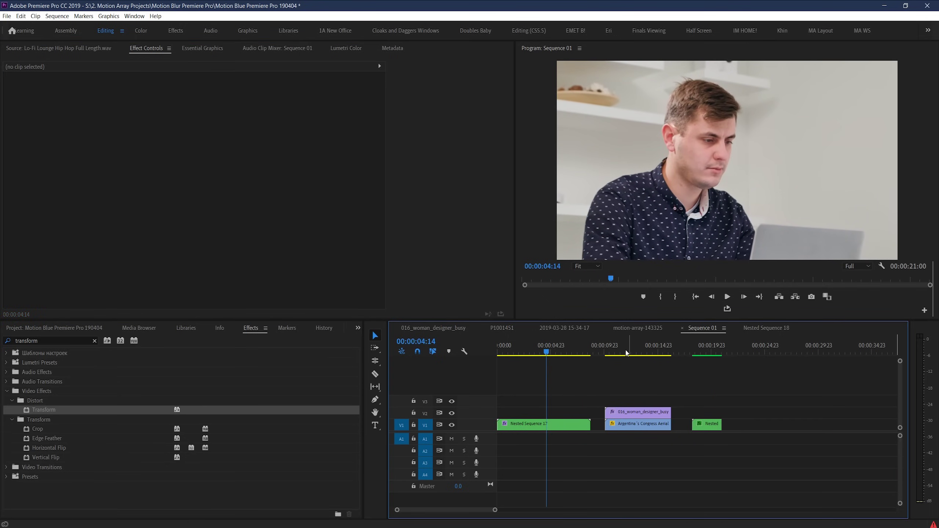
pyautogui.click(607, 354)
pyautogui.press('=')
pyautogui.click(704, 354)
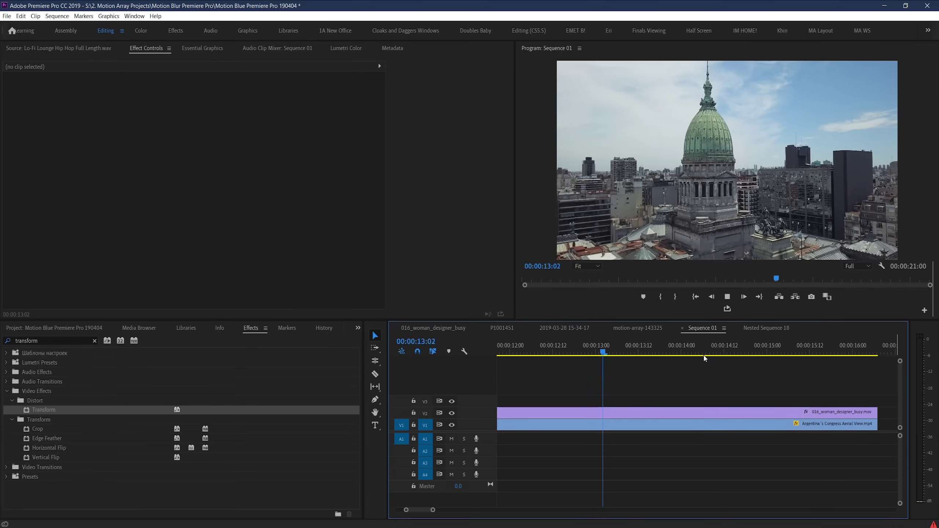
pyautogui.press('space')
# Step: Set the Transform effect's shutter angle to 180 on the 016_woman_designer_busy clip
pyautogui.press('-')
pyautogui.click(617, 415)
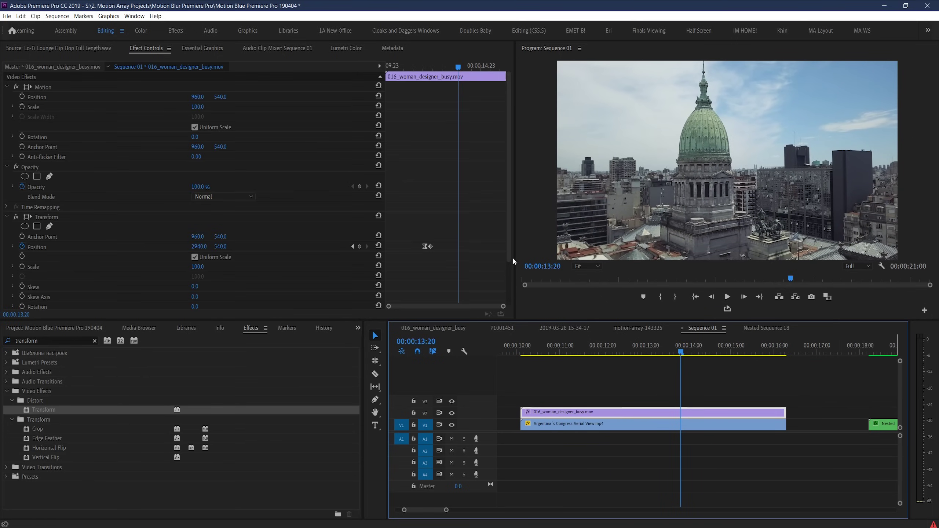
pyautogui.click(196, 283)
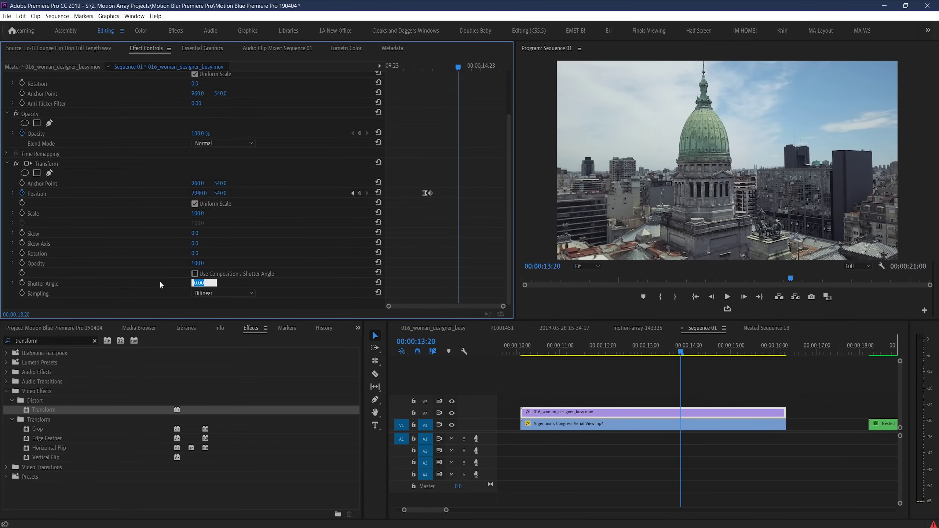
pyautogui.write('180')
pyautogui.press('Return')
# Step: Play back the slide transition and park on a blurred frame at 00:00:12:05
pyautogui.click(527, 354)
pyautogui.press('space')
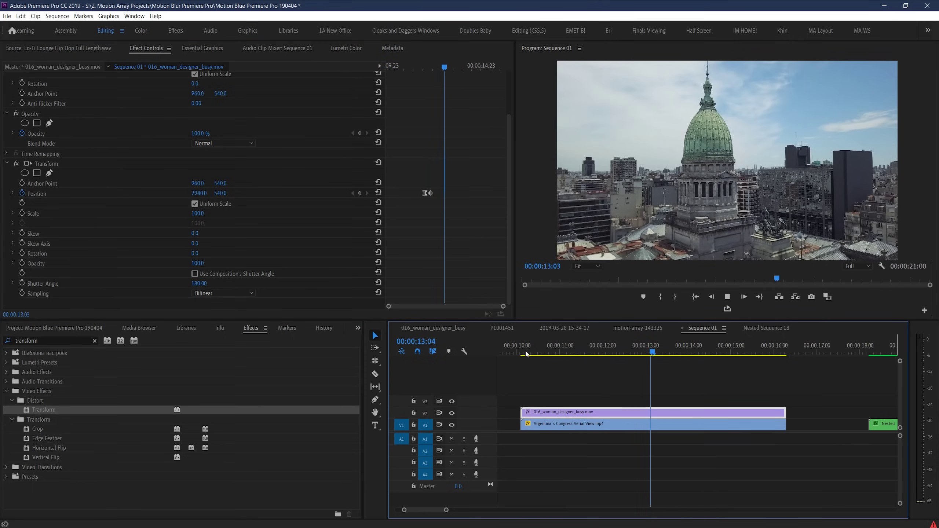
pyautogui.press('space')
pyautogui.moveTo(640, 353); pyautogui.dragTo(612, 358)
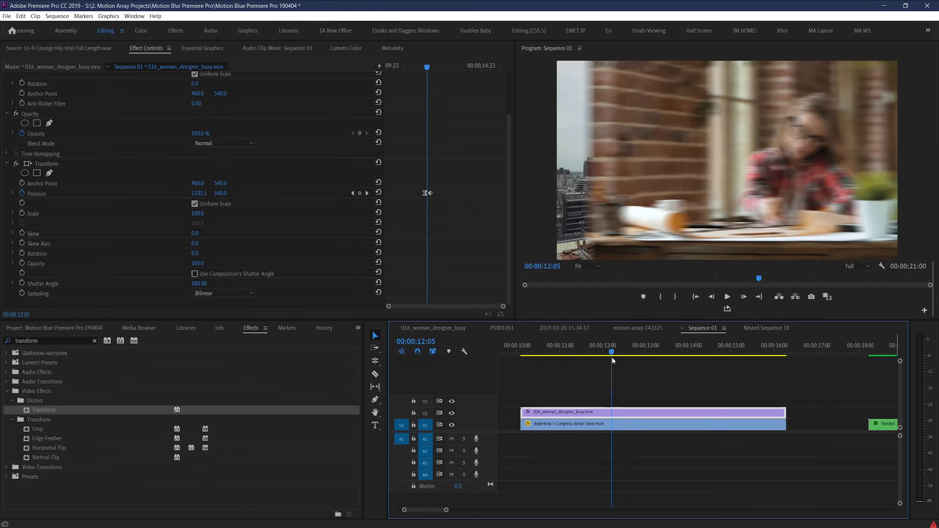
# Step: Steepen the Transform Position velocity curve by lengthening the easing handle of the slide's first keyframe
pyautogui.click(15, 195)
pyautogui.click(13, 193)
pyautogui.scroll(3, 536, 156)
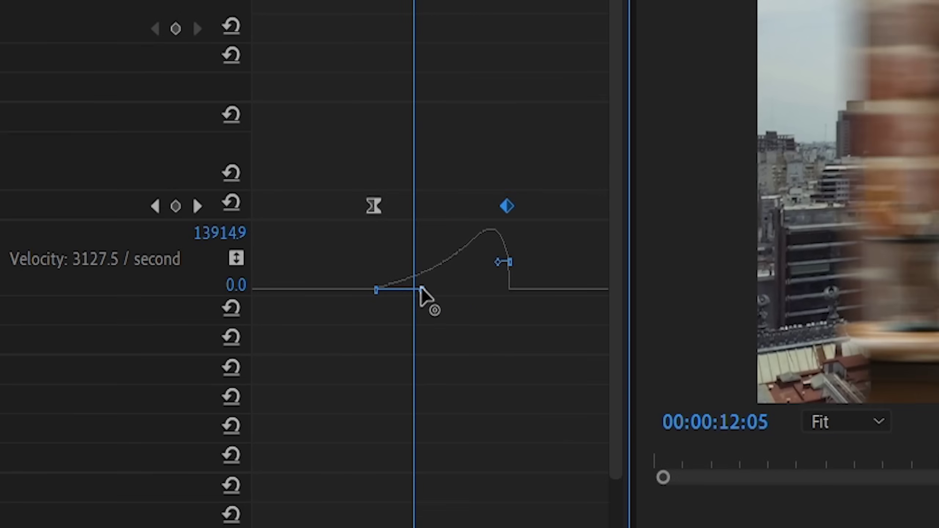
pyautogui.moveTo(465, 283); pyautogui.dragTo(486, 284)
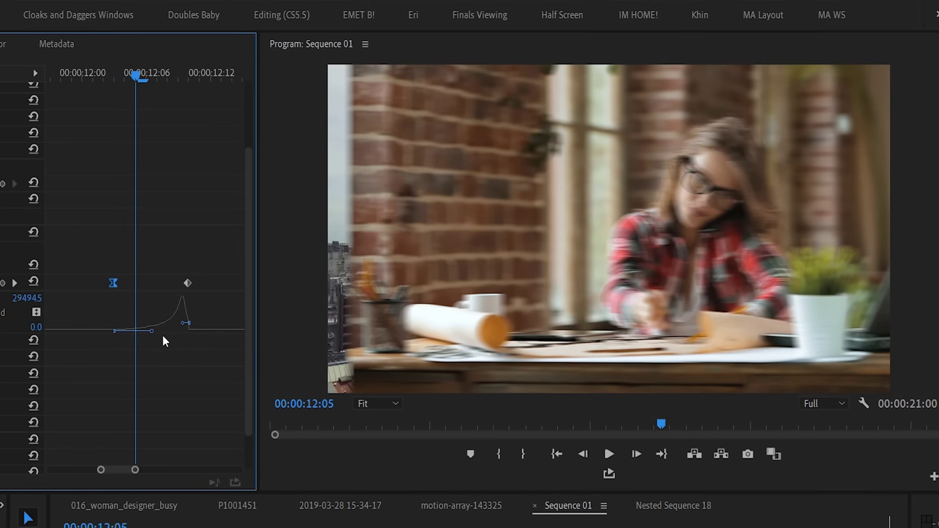
# Step: Step through the slide transition frame by frame up to 00:00:12:09 to examine its motion blur
pyautogui.press('Left')
pyautogui.press('Left')
pyautogui.press('Right')
pyautogui.press('Right')
pyautogui.press('Right')
pyautogui.press('Right')
pyautogui.press('Right')
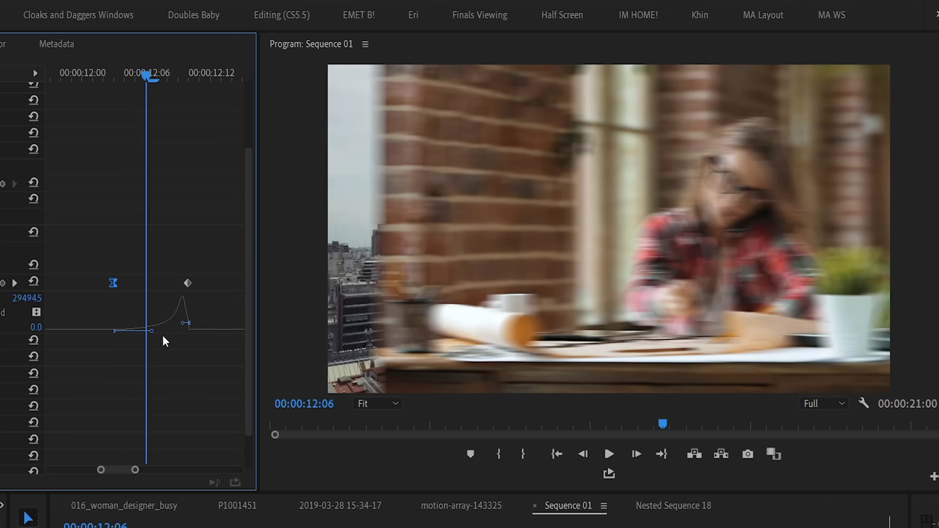
pyautogui.press('Right')
pyautogui.hotkey('ctrl', 'z')
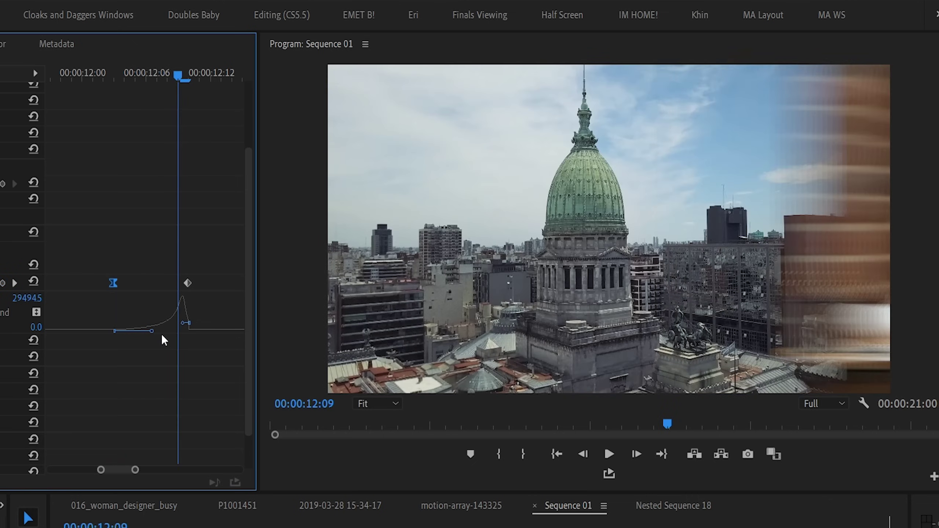
# Step: Play back the aerial footage of the domed tower in the Nested Sequence 16 clip
pyautogui.click(657, 372)
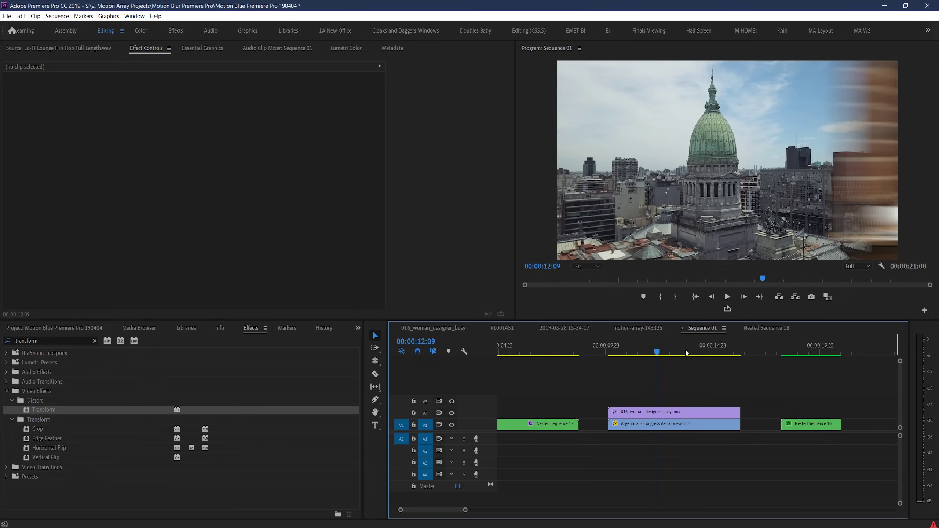
pyautogui.click(786, 350)
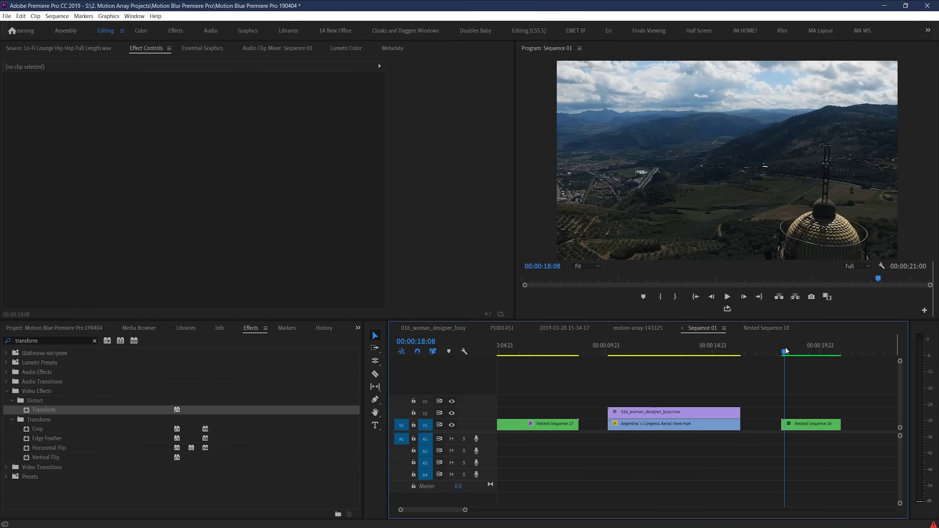
pyautogui.press('=')
pyautogui.press('=')
pyautogui.press('=')
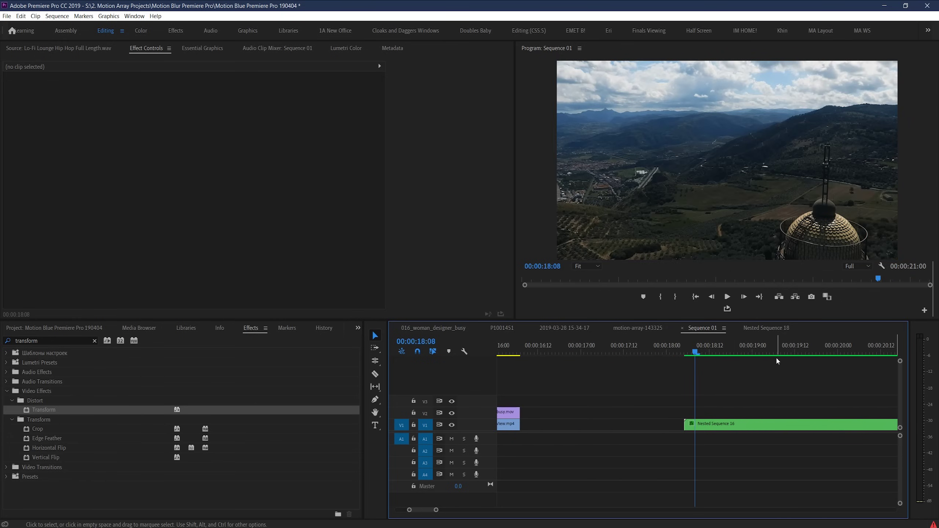
pyautogui.press('space')
pyautogui.press('-')
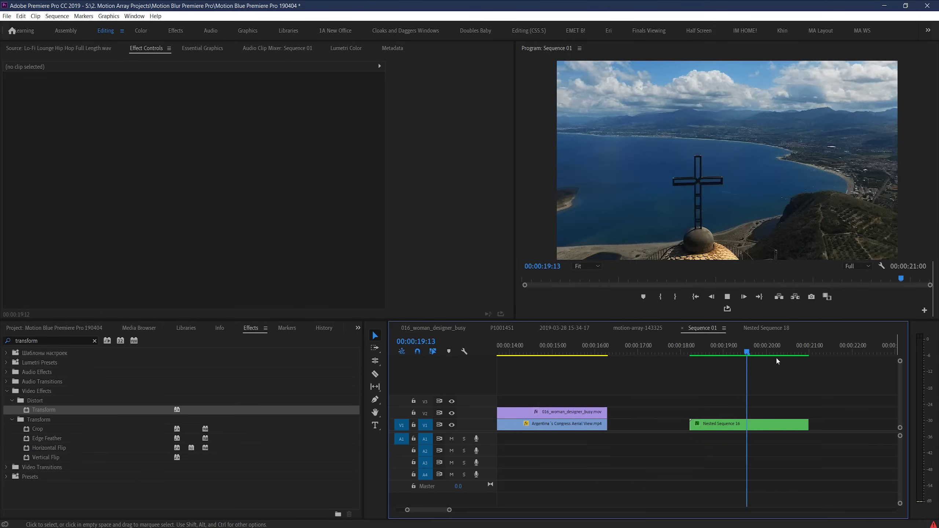
pyautogui.press('Up')
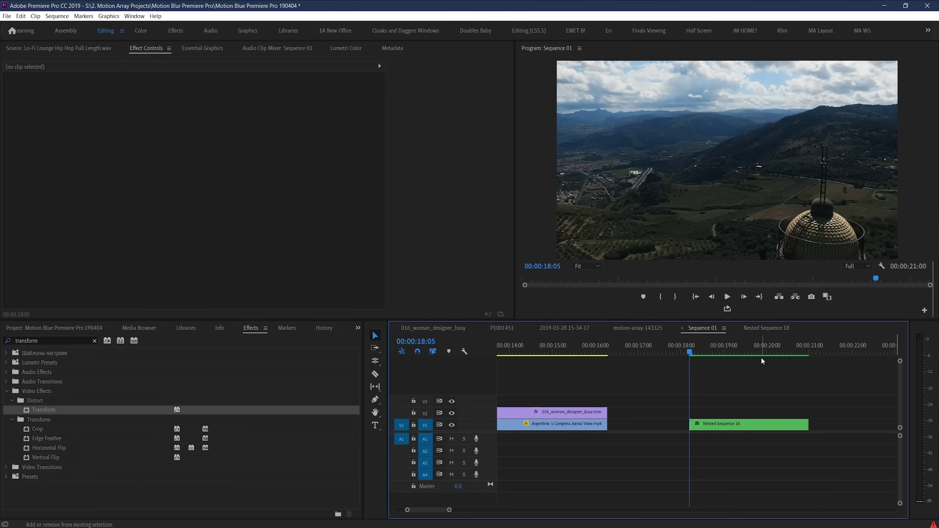
pyautogui.press('space')
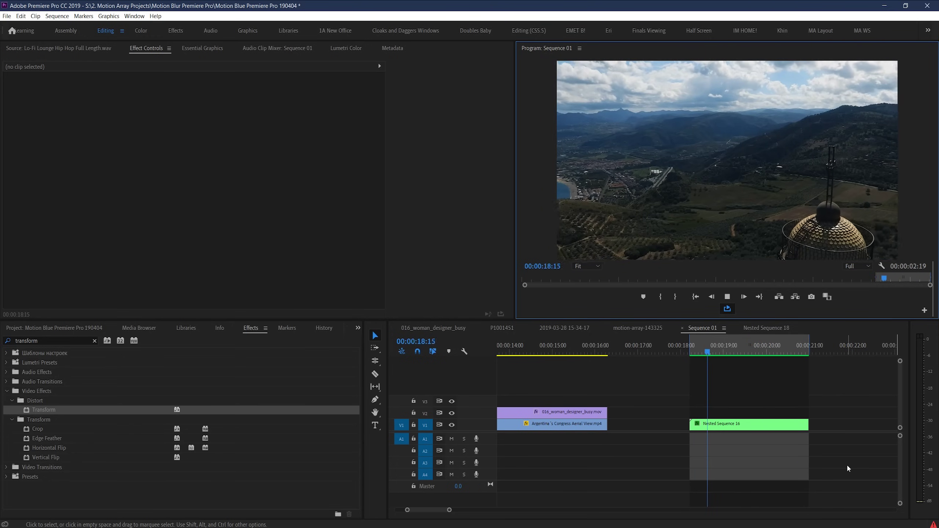
pyautogui.press('space')
# Step: Examine the individual frames of the fast camera move in Nested Sequence 16 for natural motion blur
pyautogui.click(434, 510)
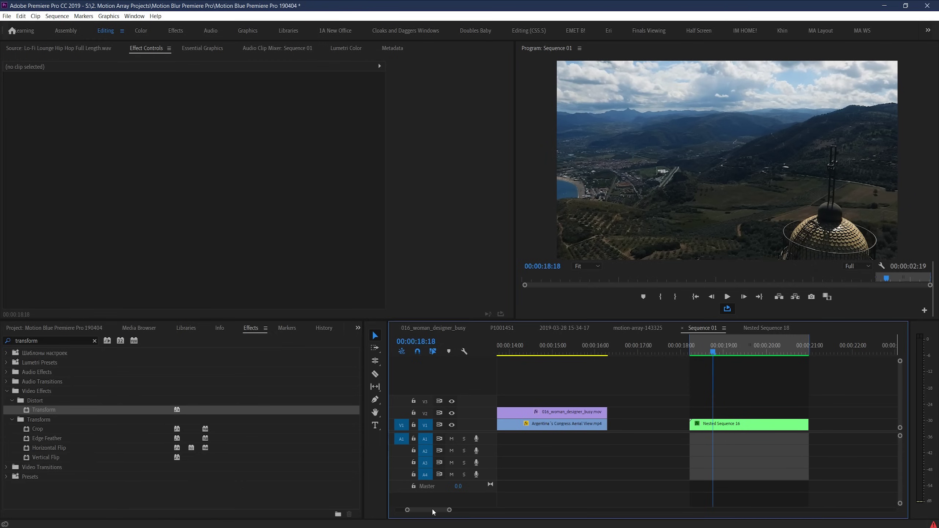
pyautogui.scroll(2, 425, 510)
pyautogui.press('space')
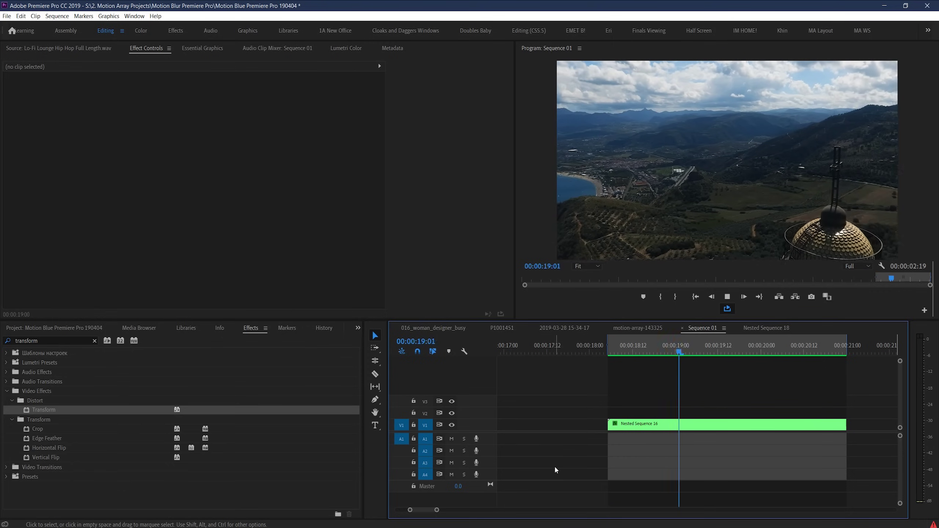
pyautogui.press('space')
pyautogui.press('Right')
pyautogui.press('Right')
pyautogui.press('Right')
pyautogui.press('Right')
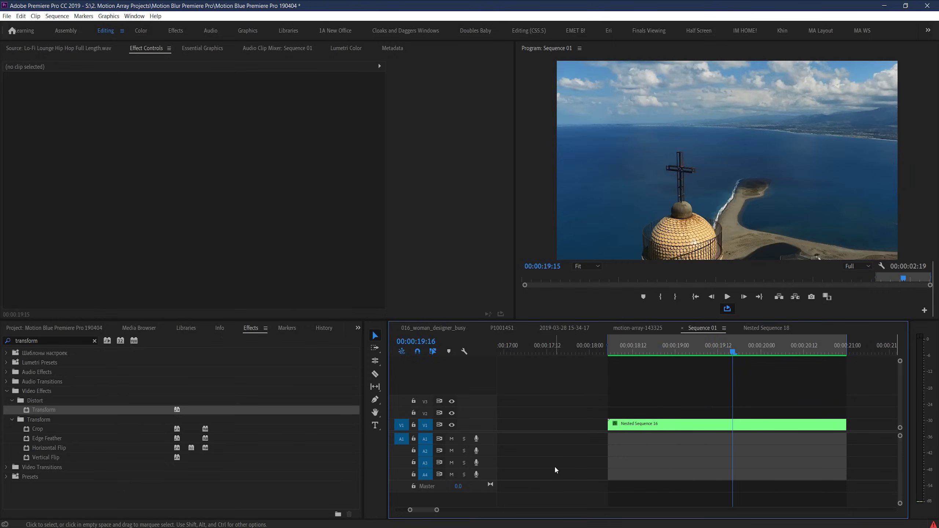
pyautogui.press('Right')
pyautogui.press('Right')
pyautogui.press('Left')
pyautogui.press('Left')
pyautogui.press('Left')
pyautogui.press('Left')
pyautogui.press('Left')
pyautogui.press('Left')
pyautogui.press('Left')
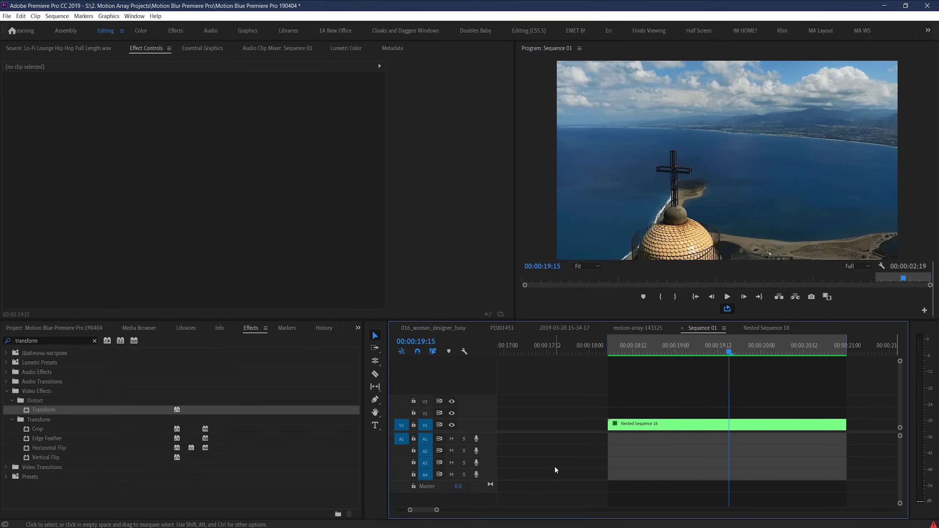
pyautogui.press('Right')
pyautogui.press('Right')
pyautogui.press('Right')
pyautogui.press('Right')
pyautogui.press('Right')
pyautogui.press('Right')
pyautogui.press('Right')
pyautogui.press('Right')
pyautogui.press('Right')
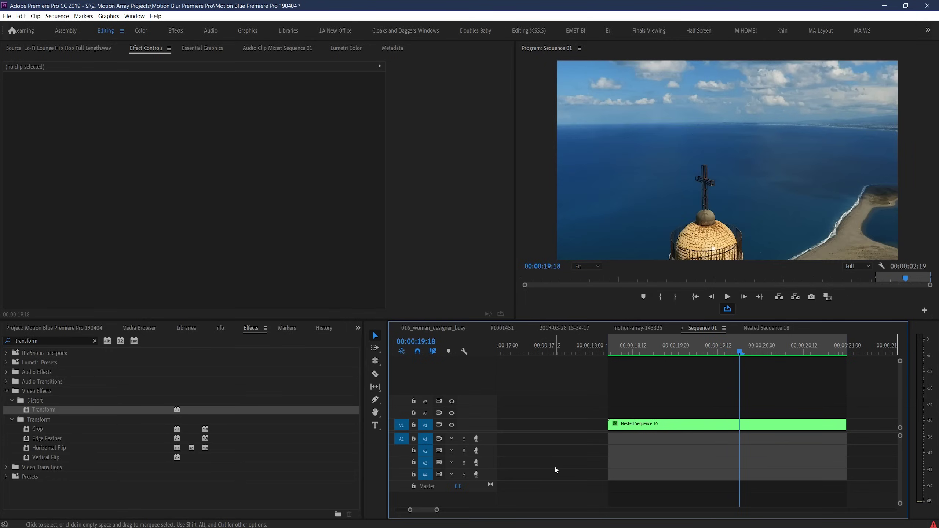
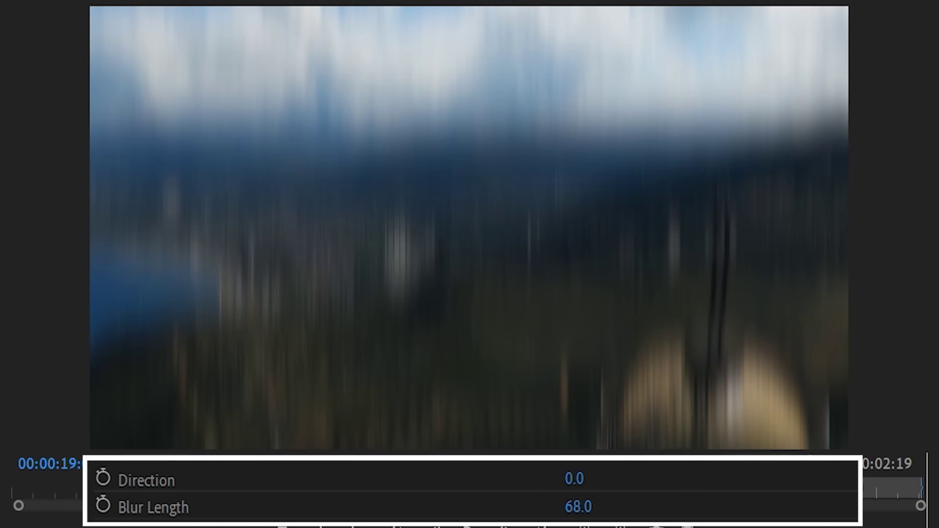
# Step: Try a Directional Blur direction of 1x110.0° and reset it to 0
pyautogui.moveTo(576, 479); pyautogui.dragTo(750, 480)
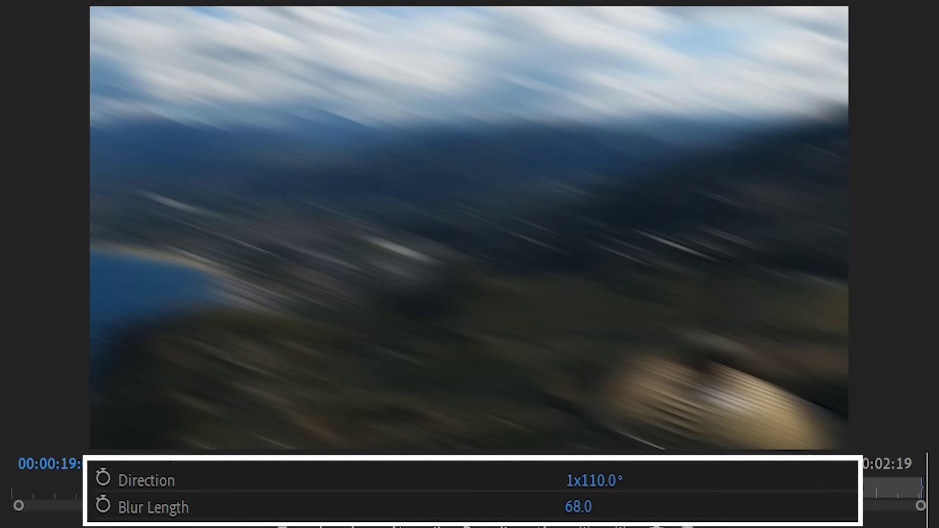
pyautogui.click(589, 481)
pyautogui.write('0')
pyautogui.press('Return')
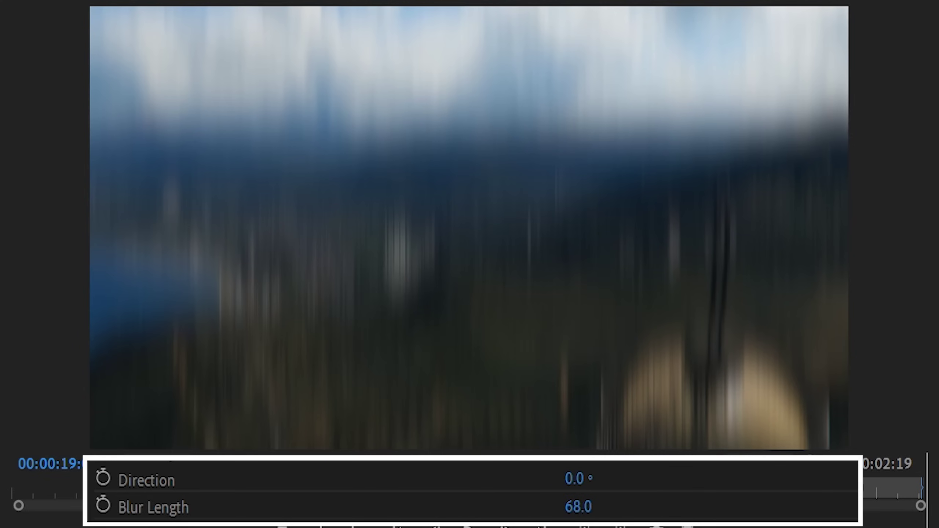
# Step: Set the Directional Blur direction to 90° for a horizontal blur and play the clip back
pyautogui.click(575, 478)
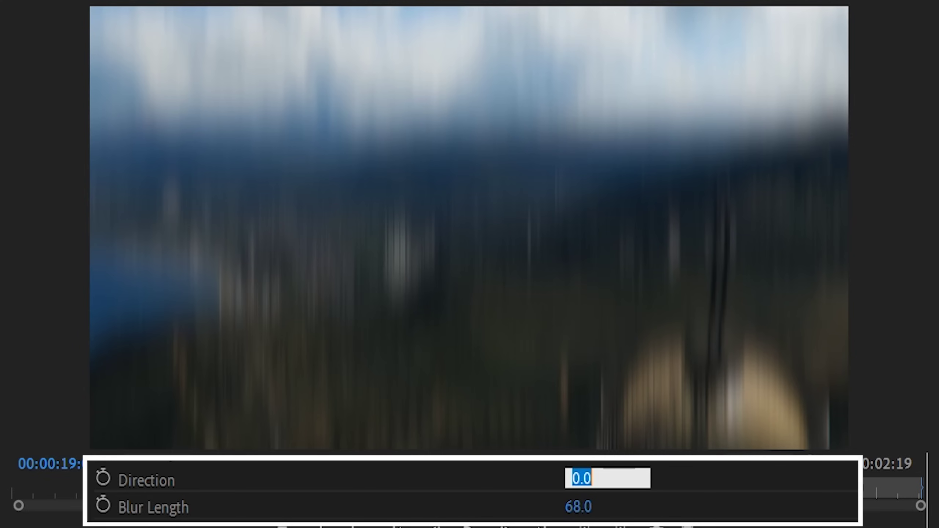
pyautogui.write('90')
pyautogui.press('Return')
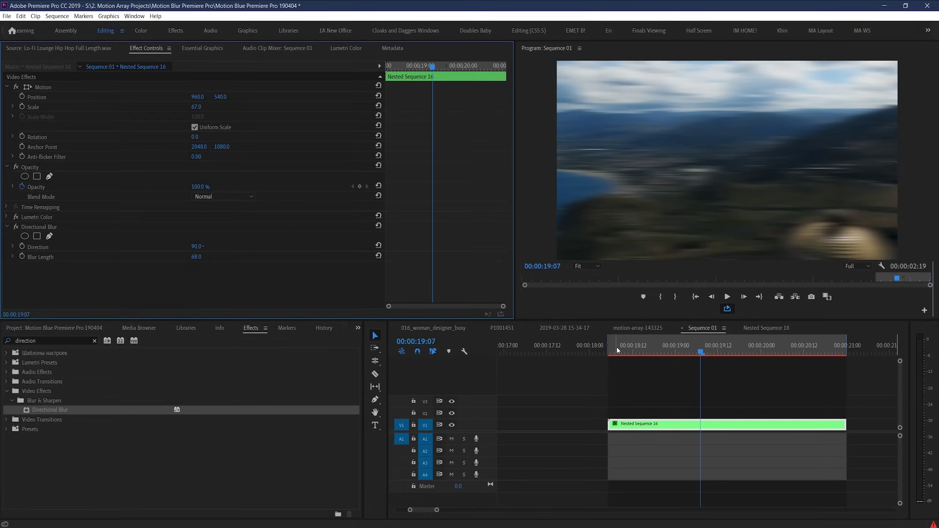
pyautogui.click(467, 461)
pyautogui.press('space')
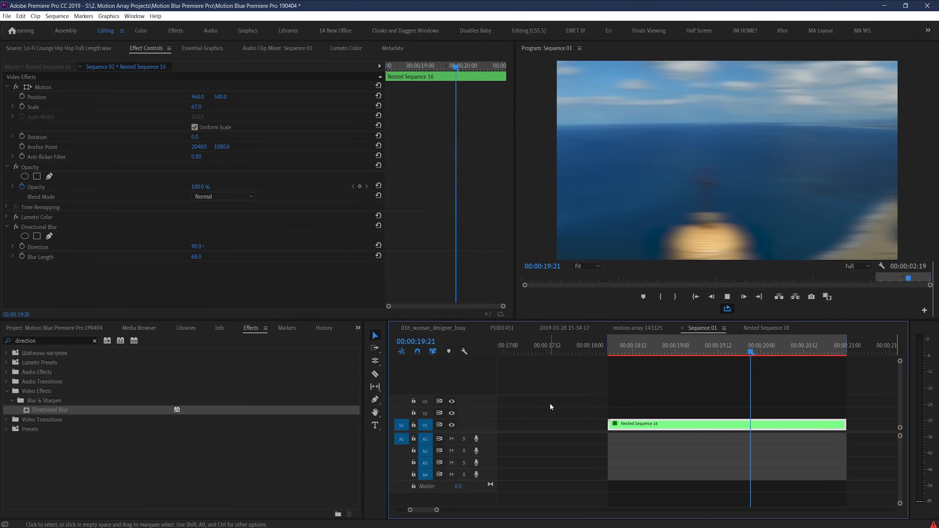
pyautogui.press('space')
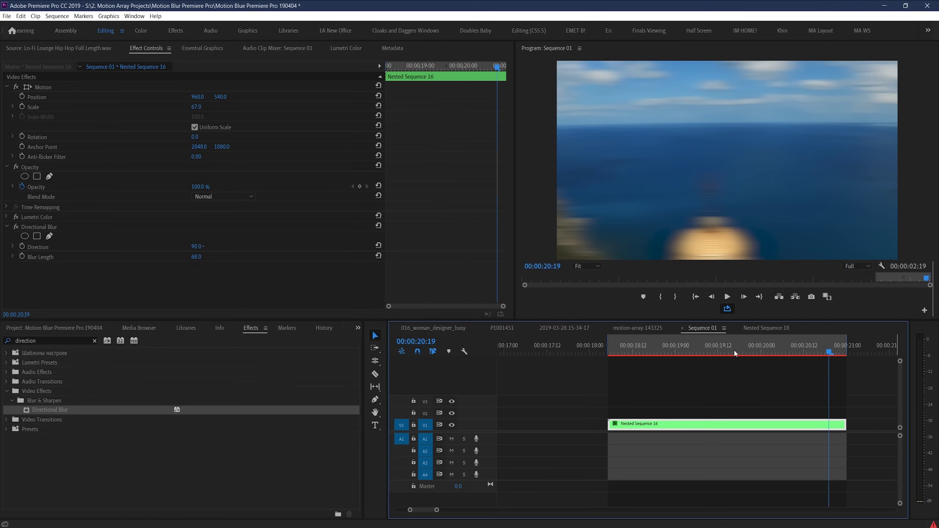
# Step: Add a Blur Length keyframe with a value of 0 at 00:00:19:06, where the fast camera move begins
pyautogui.moveTo(640, 351); pyautogui.dragTo(699, 347)
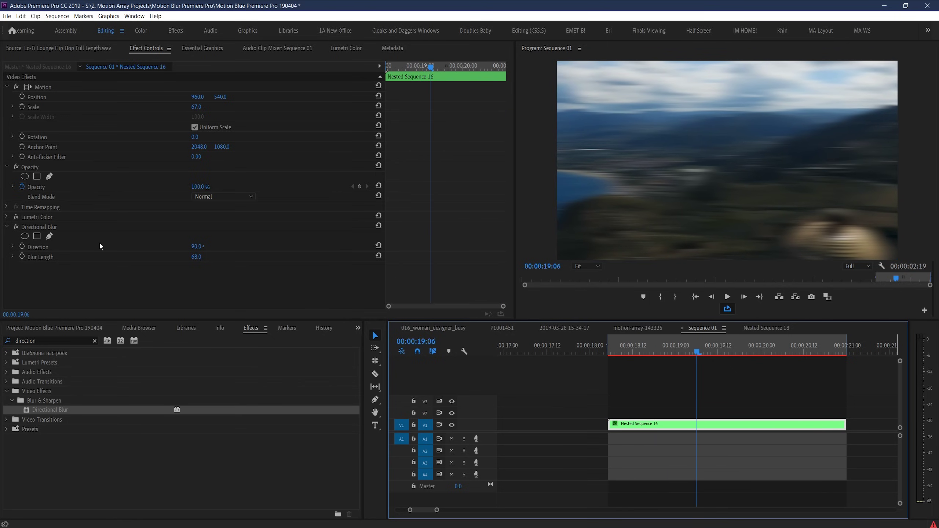
pyautogui.click(22, 257)
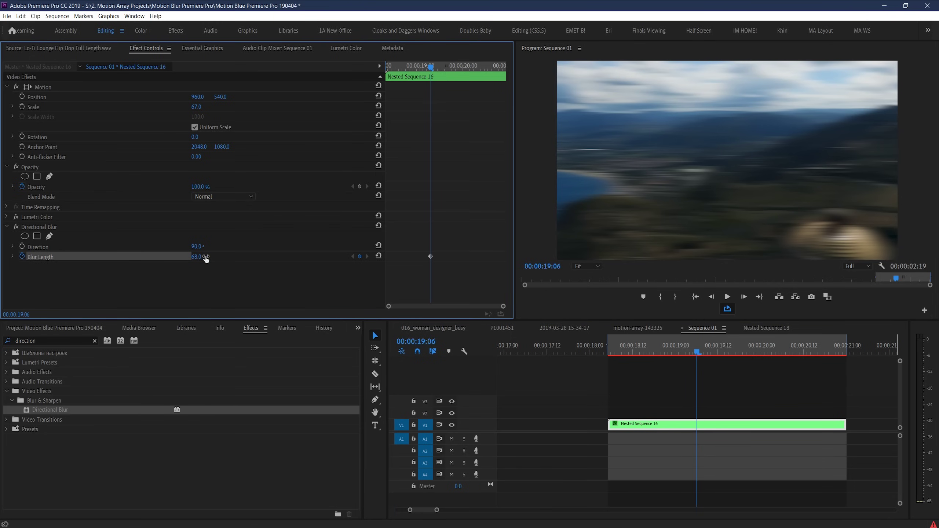
pyautogui.write('0')
pyautogui.press('Return')
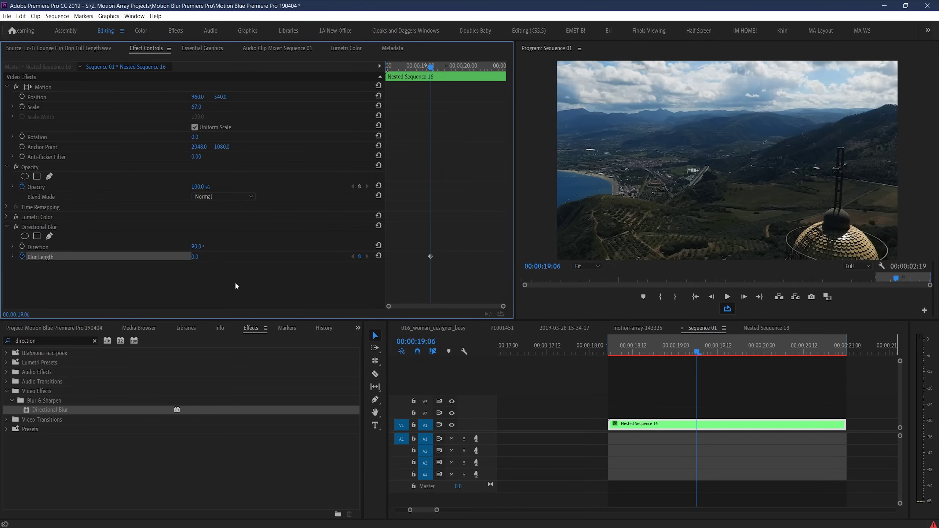
# Step: Add a Blur Length keyframe with a value of 20 at 00:00:19:11, five frames after the first keyframe
pyautogui.press('Right')
pyautogui.press('Right')
pyautogui.press('Right')
pyautogui.press('Right')
pyautogui.press('Right')
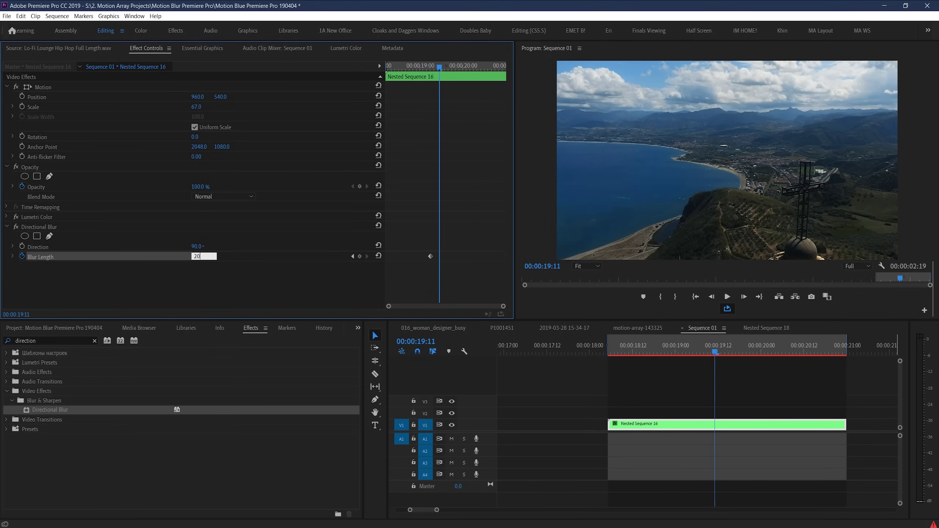
pyautogui.press('Return')
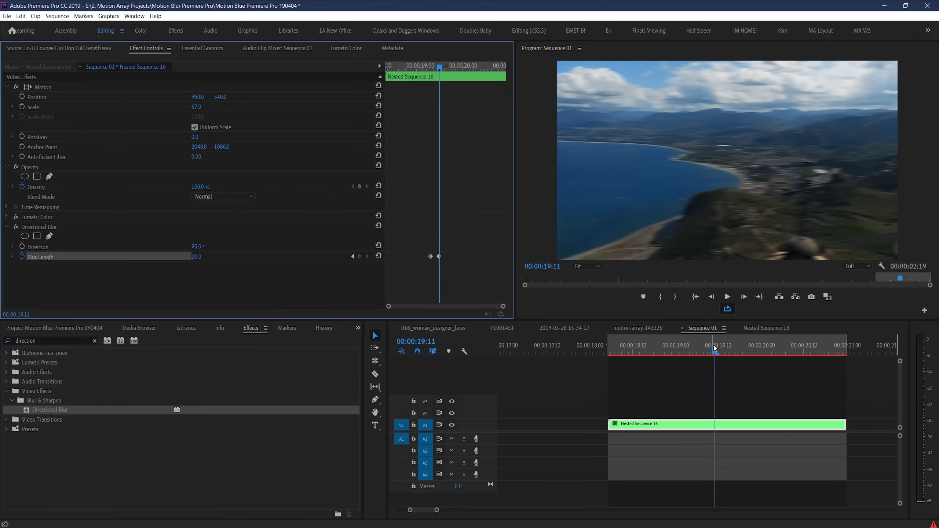
# Step: Hold the Blur Length at 20 with a keyframe at 00:00:19:17 and bring it to 0 at 00:00:19:20
pyautogui.moveTo(716, 351); pyautogui.dragTo(737, 356)
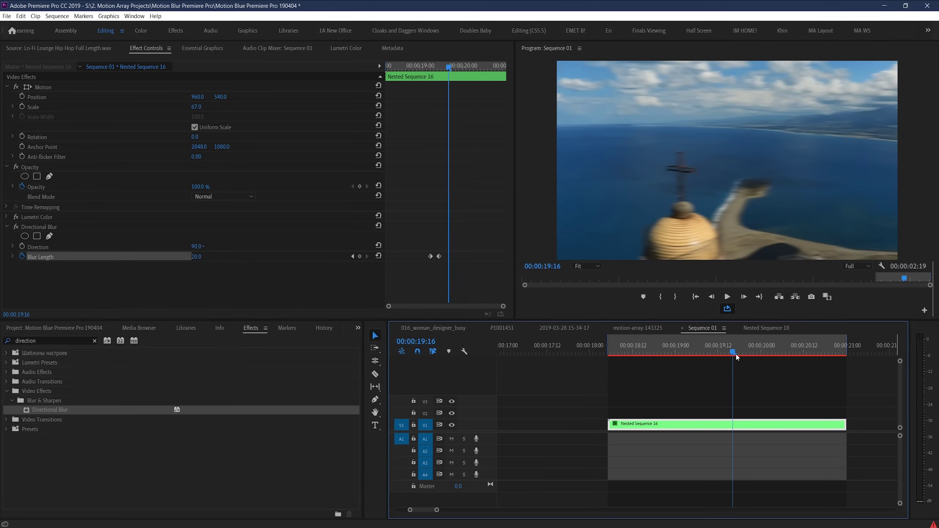
pyautogui.click(360, 257)
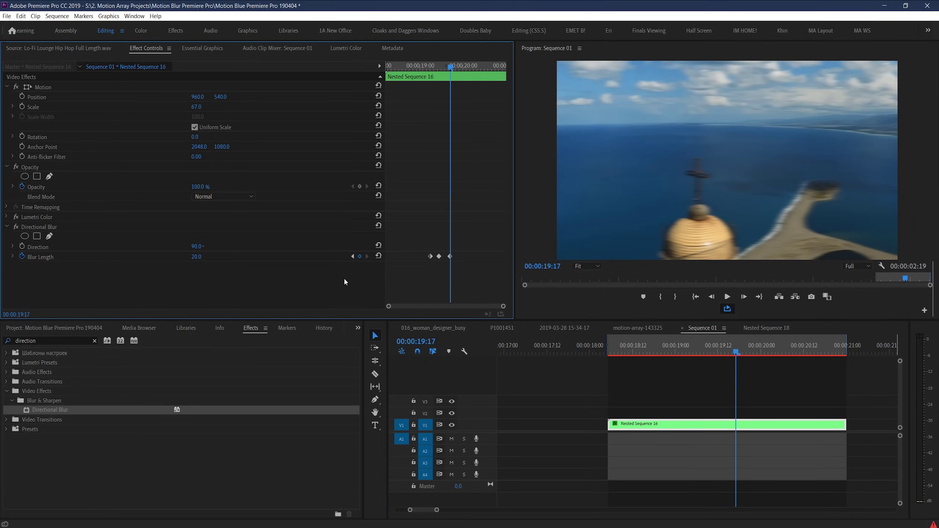
pyautogui.press('Right')
pyautogui.press('Right')
pyautogui.press('Right')
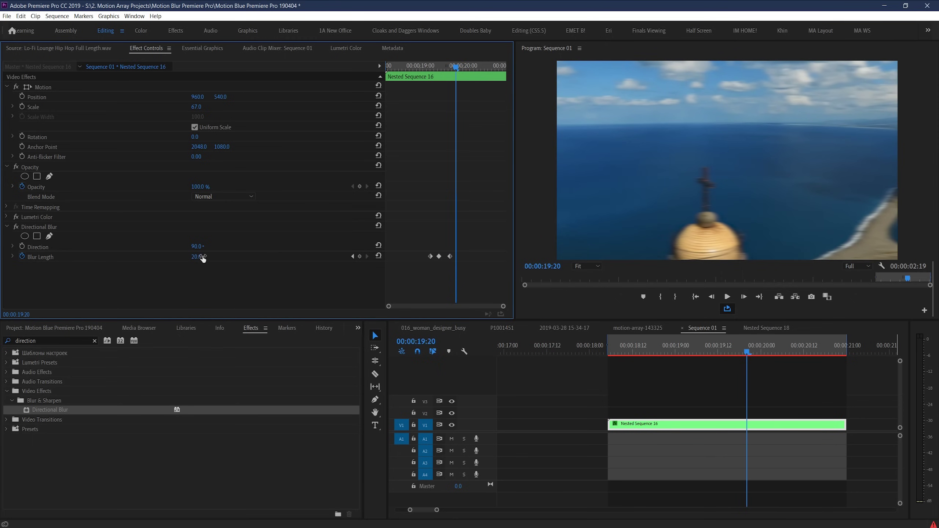
pyautogui.write('0')
pyautogui.press('Return')
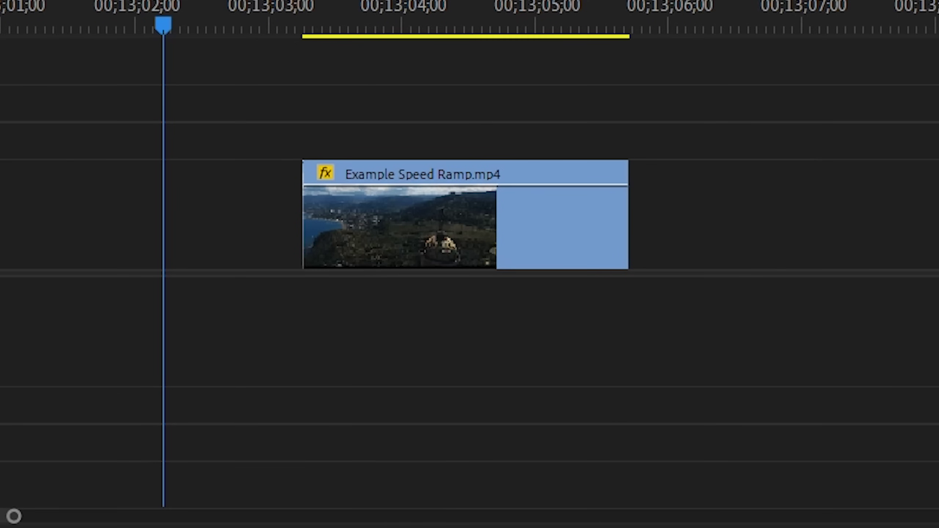
# Step: Play back the train journey hyperlapse to examine its forward motion, and return to near the start of the clip
pyautogui.moveTo(36, 302); pyautogui.dragTo(425, 300)
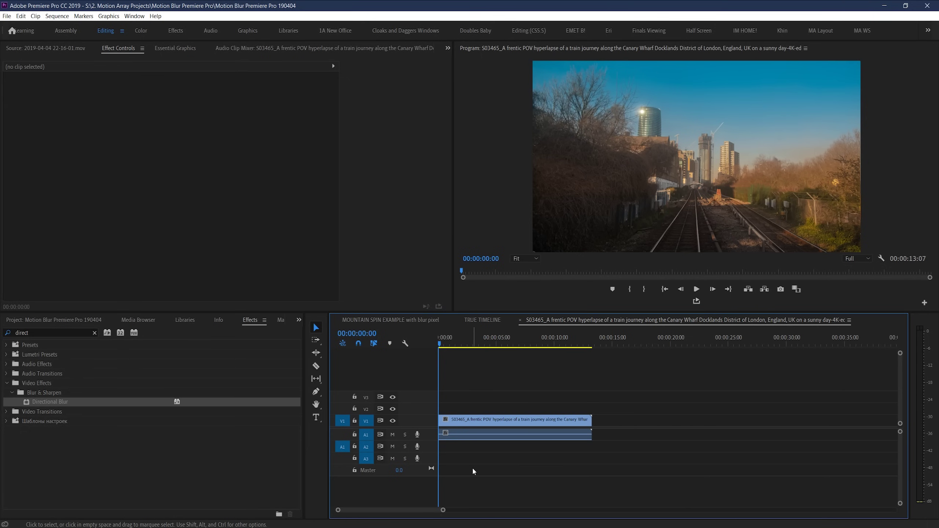
pyautogui.press('space')
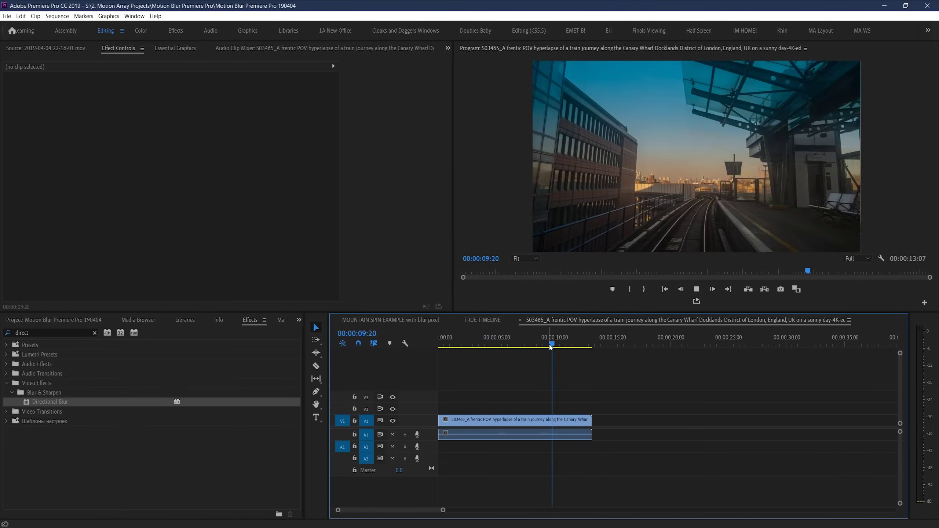
pyautogui.moveTo(547, 366); pyautogui.dragTo(445, 363)
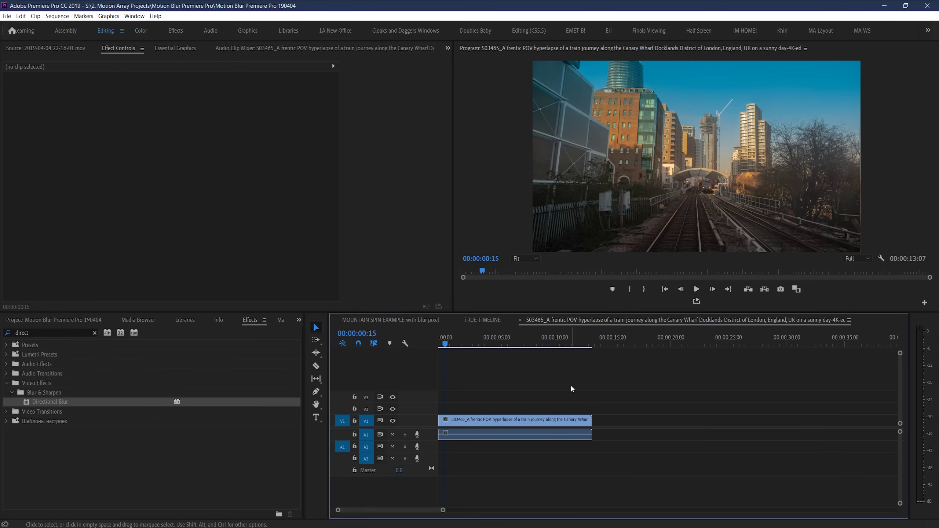
# Step: Replace the train hyperlapse clip with a linked After Effects composition
pyautogui.moveTo(562, 393); pyautogui.dragTo(482, 436)
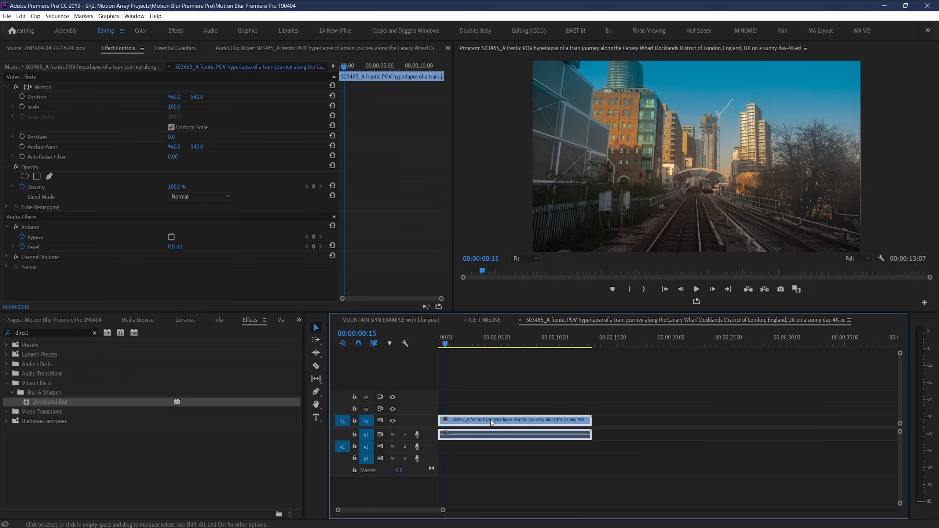
pyautogui.rightClick(490, 421)
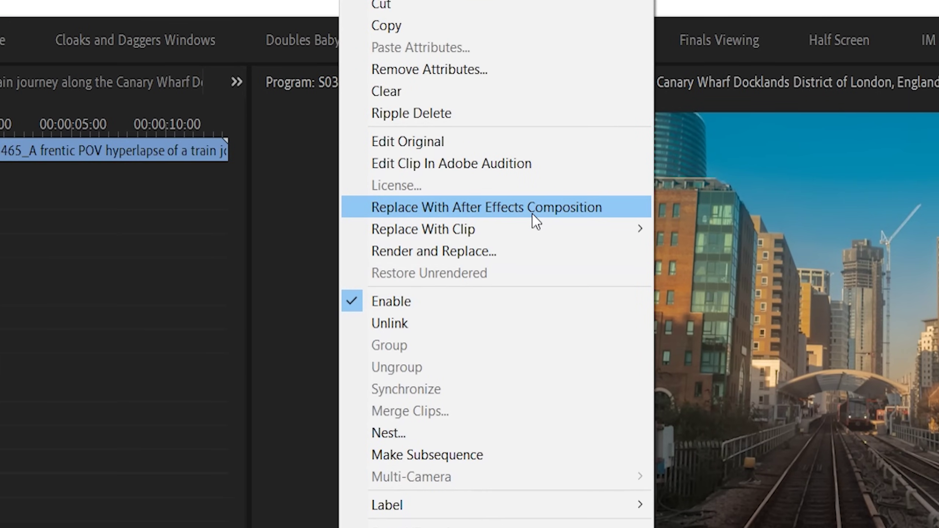
pyautogui.press('Escape')
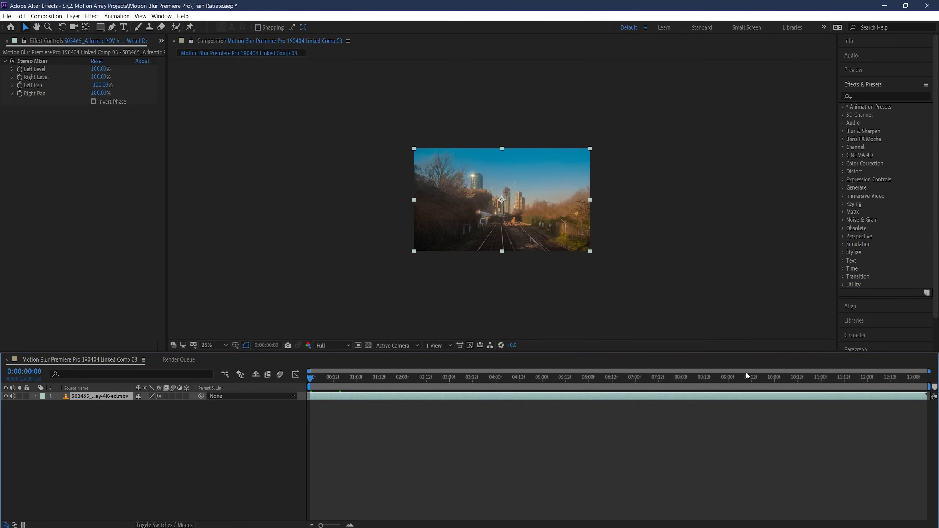
# Step: Find the CC Radial Blur effect by searching "cc ra" and apply it to the train footage layer
pyautogui.press('.')
pyautogui.click(886, 95)
pyautogui.write('c')
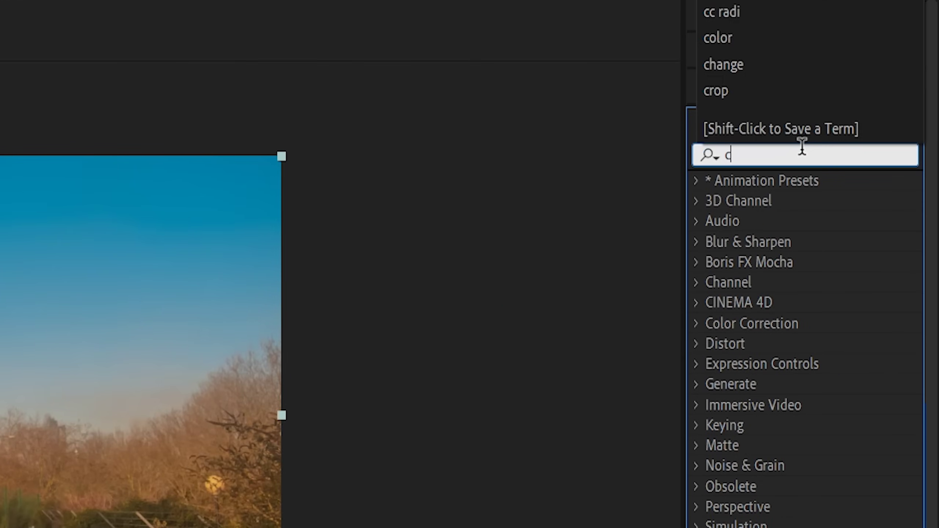
pyautogui.write('c ra')
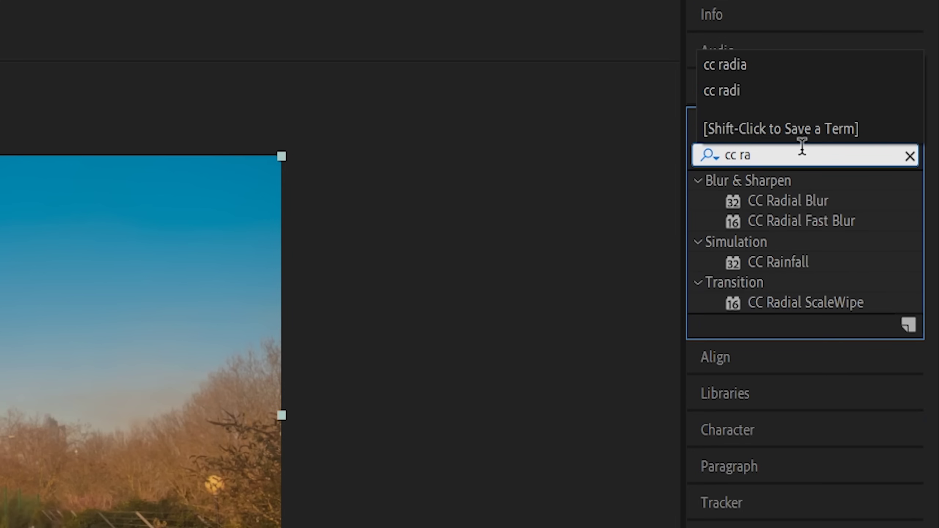
pyautogui.moveTo(793, 200); pyautogui.dragTo(353, 397)
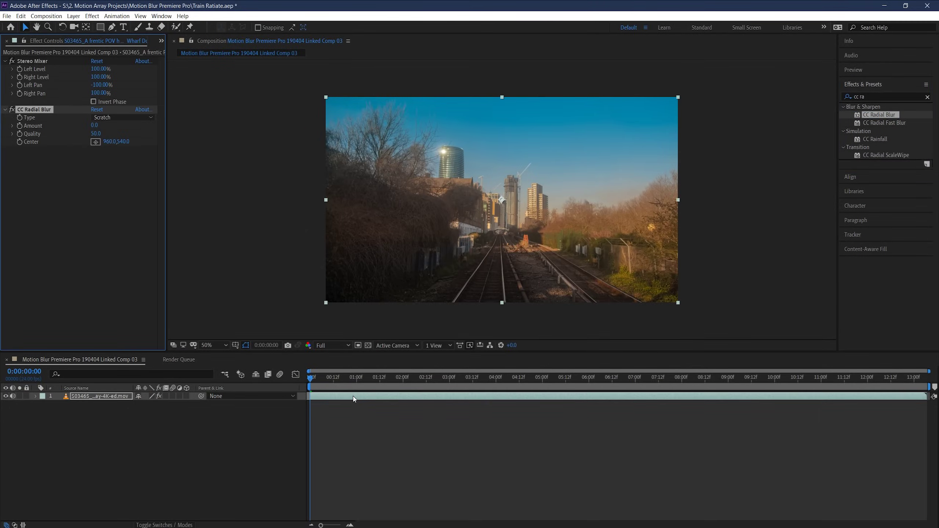
# Step: Set CC Radial Blur to Straight Zoom with an Amount of 28 and place its center at 960, 734 on the tracks
pyautogui.click(5, 61)
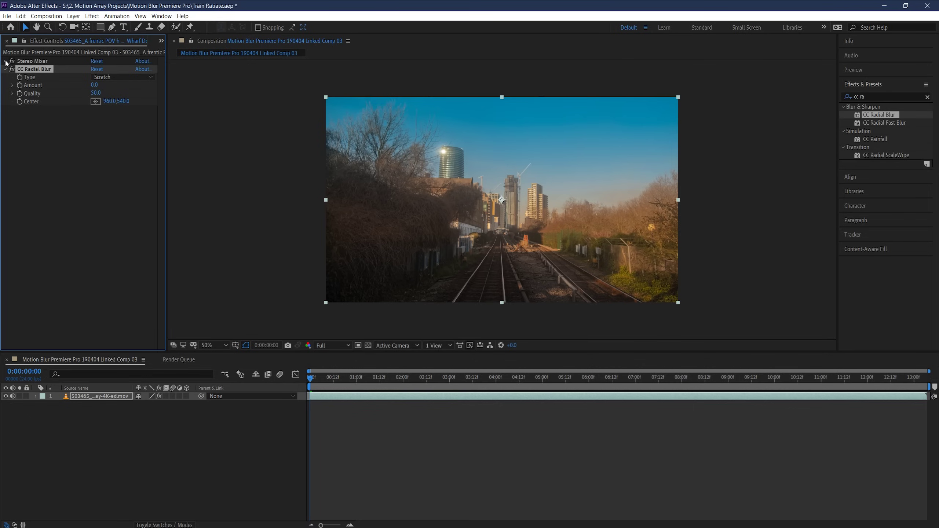
pyautogui.moveTo(97, 86)
pyautogui.mouseDown()
pyautogui.moveTo(133, 89)
pyautogui.moveTo(108, 87)
pyautogui.mouseUp()
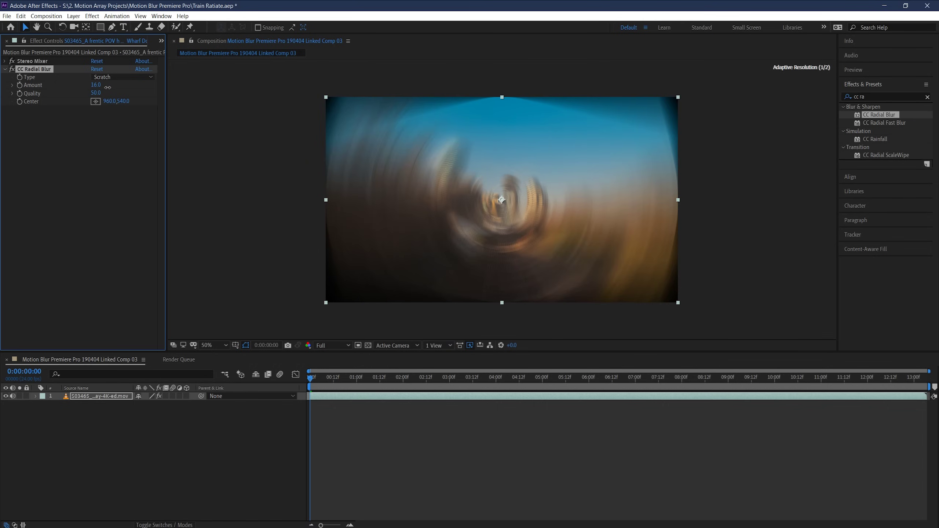
pyautogui.click(111, 77)
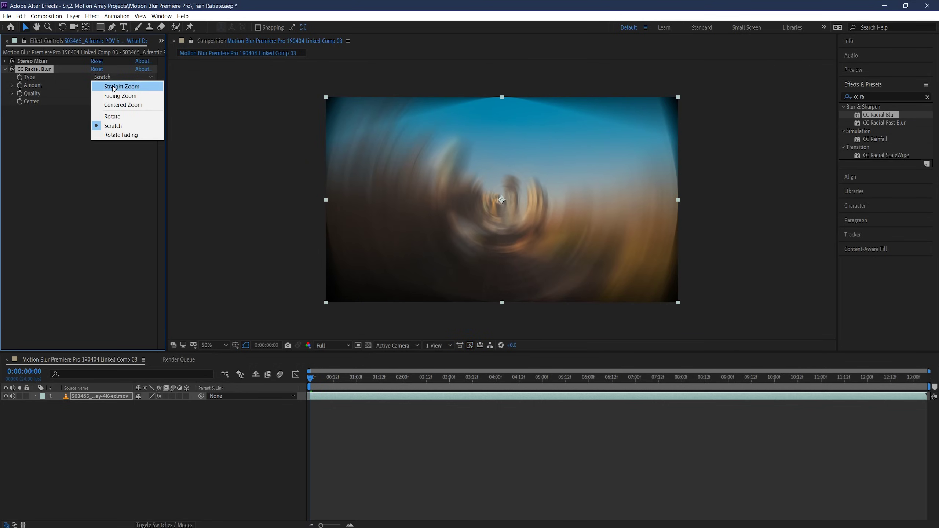
pyautogui.click(113, 87)
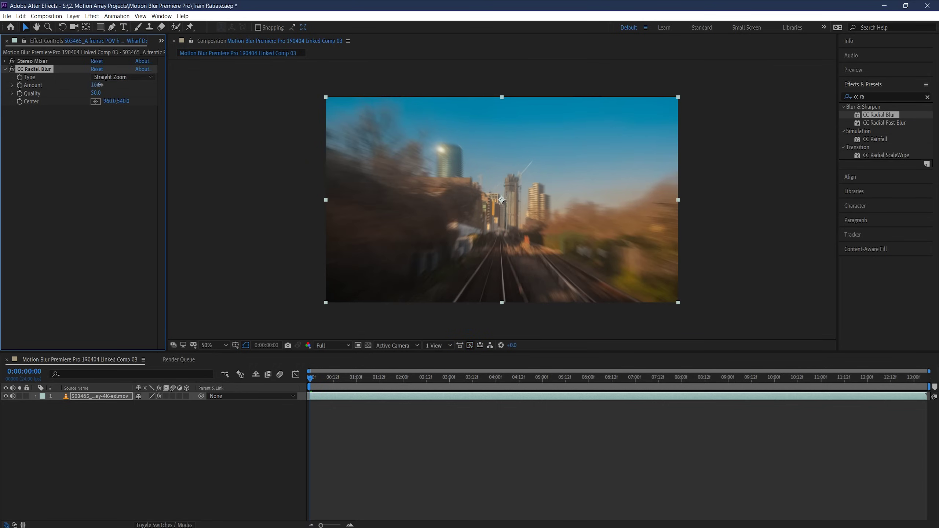
pyautogui.moveTo(99, 85)
pyautogui.mouseDown()
pyautogui.moveTo(109, 85)
pyautogui.moveTo(101, 85)
pyautogui.mouseUp()
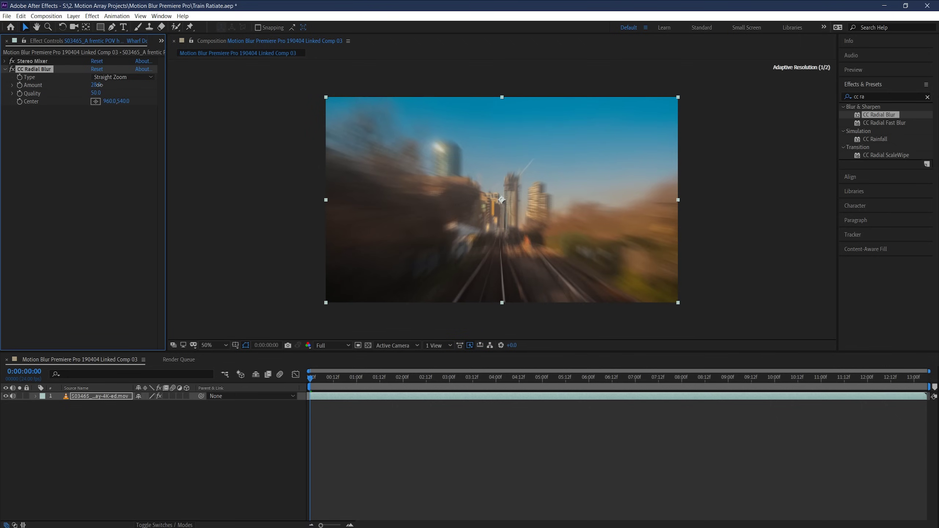
pyautogui.click(97, 102)
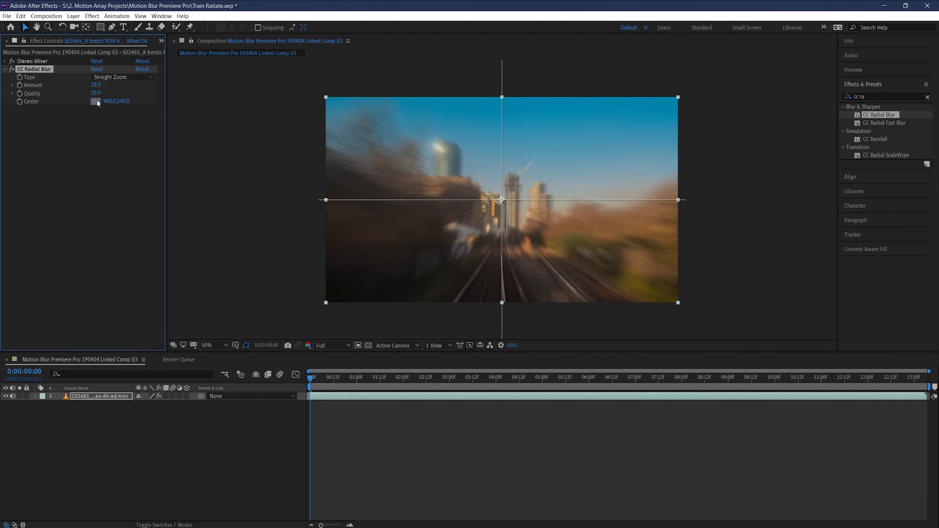
pyautogui.click(502, 237)
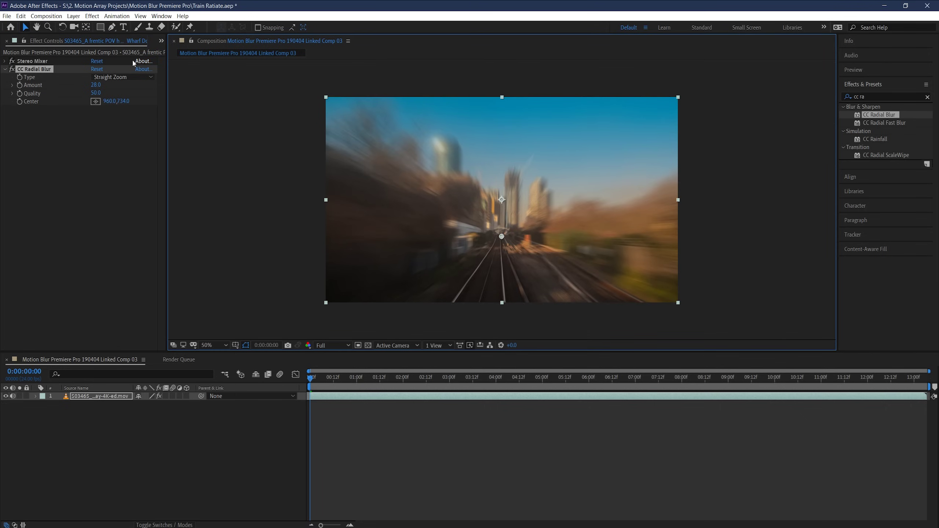
# Step: Draw an elliptical mask around the skyline and the middle of the tracks on the train layer and invert it
pyautogui.moveTo(100, 26); pyautogui.dragTo(135, 49)
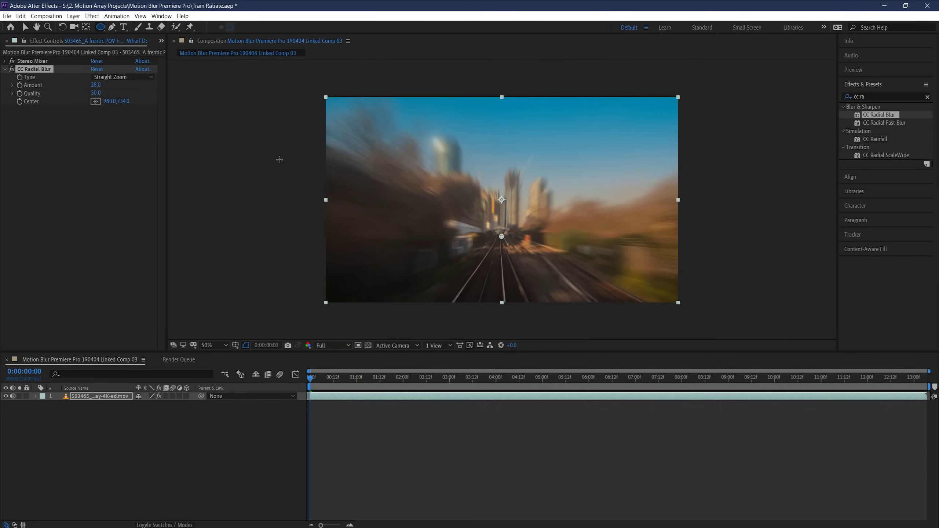
pyautogui.moveTo(390, 146); pyautogui.dragTo(600, 283)
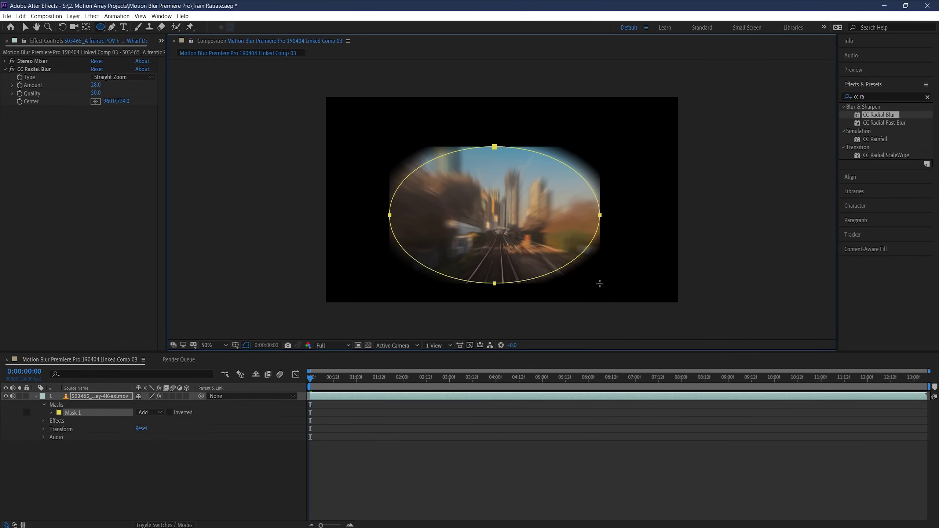
pyautogui.click(170, 412)
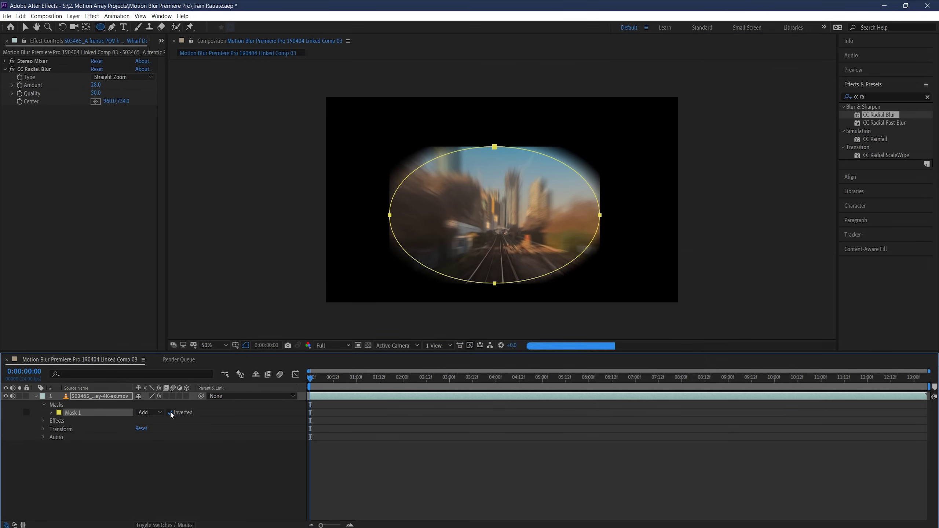
# Step: Add a mask reference in CC Radial Blur's Compositing Options so the inverted mask limits the blur
pyautogui.click(43, 421)
pyautogui.click(52, 438)
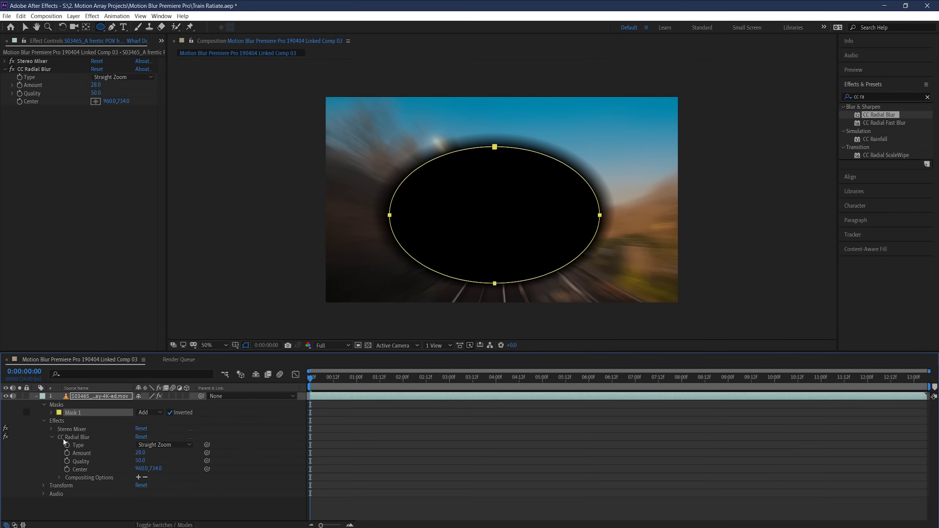
pyautogui.click(139, 478)
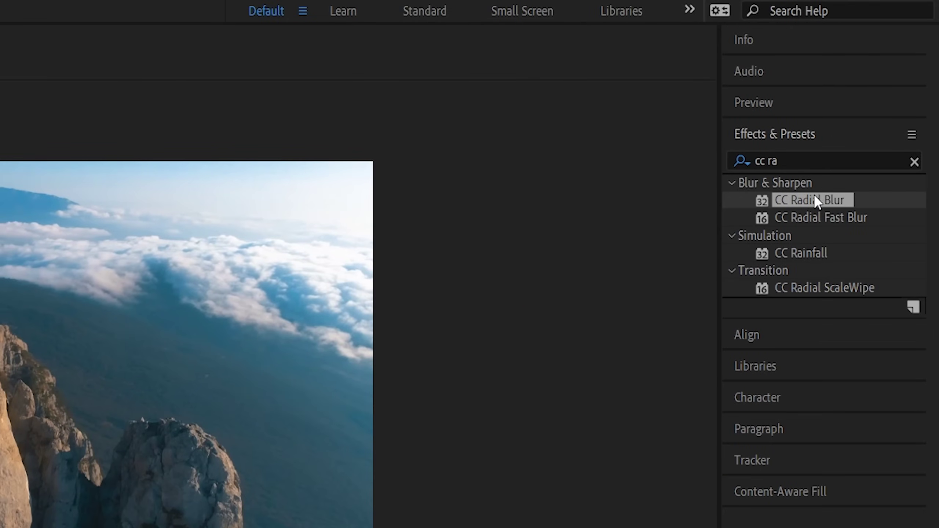
# Step: Search the effects for "pixel mo" and apply Pixel Motion Blur to the MOUNTAIN SPIN EXAMPLE layer
pyautogui.click(833, 162)
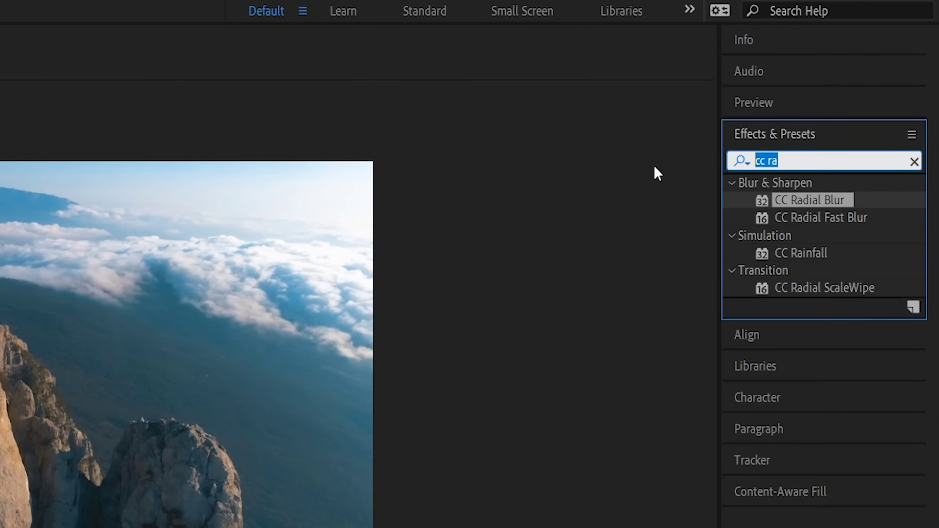
pyautogui.write('pixel mo')
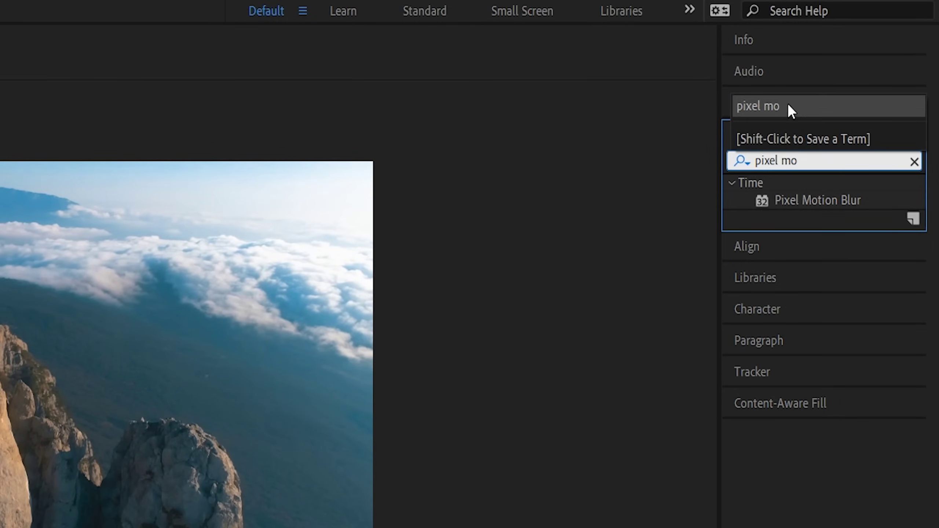
pyautogui.moveTo(816, 200); pyautogui.dragTo(492, 398)
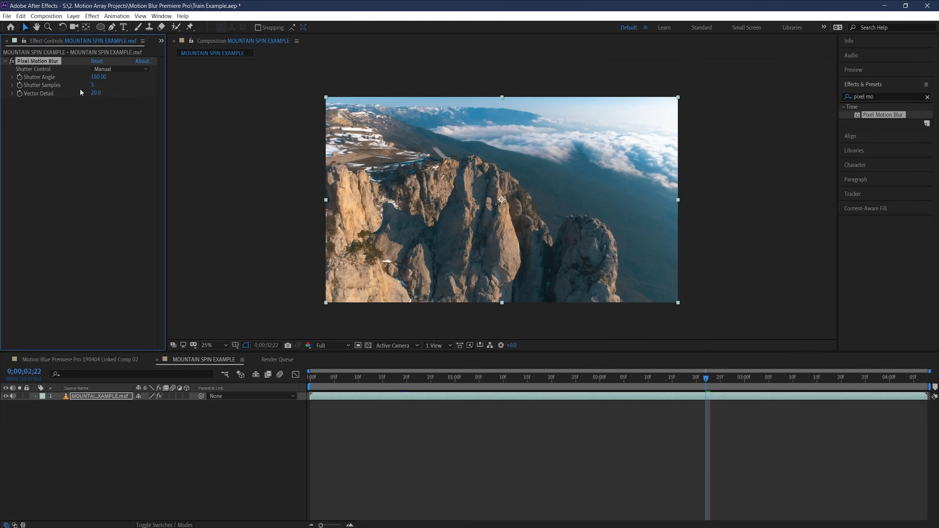
# Step: Inspect the blurred rocks at 0;00;02;09, try 10 Shutter Samples for Pixel Motion Blur, and set the value to 15
pyautogui.moveTo(495, 378); pyautogui.dragTo(644, 378)
pyautogui.press('.')
pyautogui.press('.')
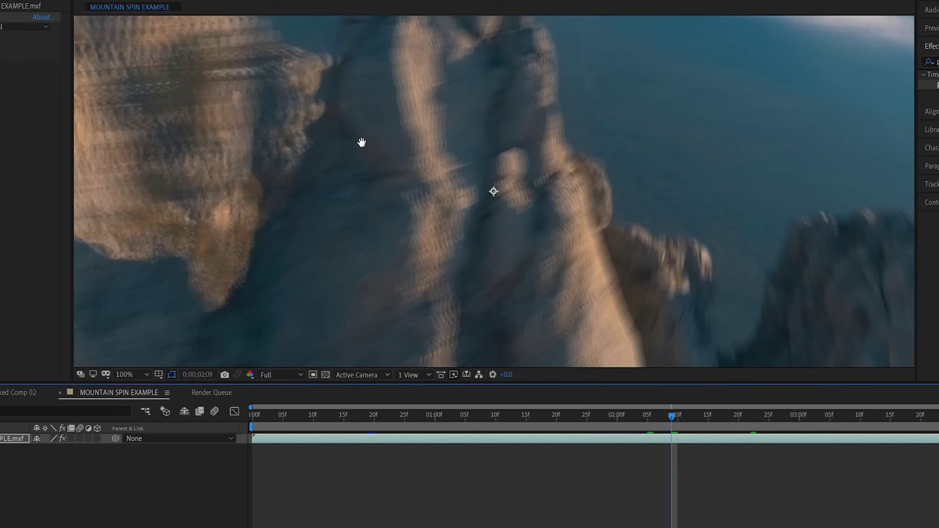
pyautogui.moveTo(404, 153); pyautogui.dragTo(569, 256)
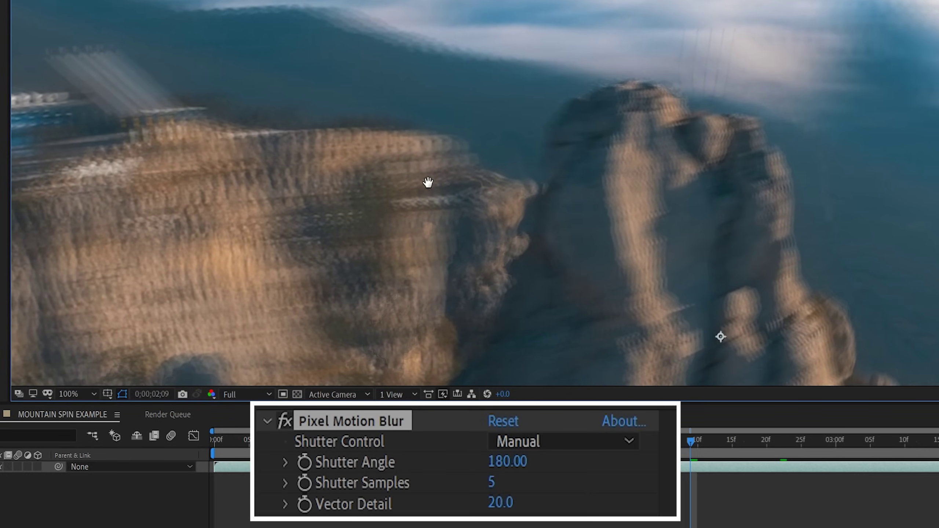
pyautogui.click(492, 483)
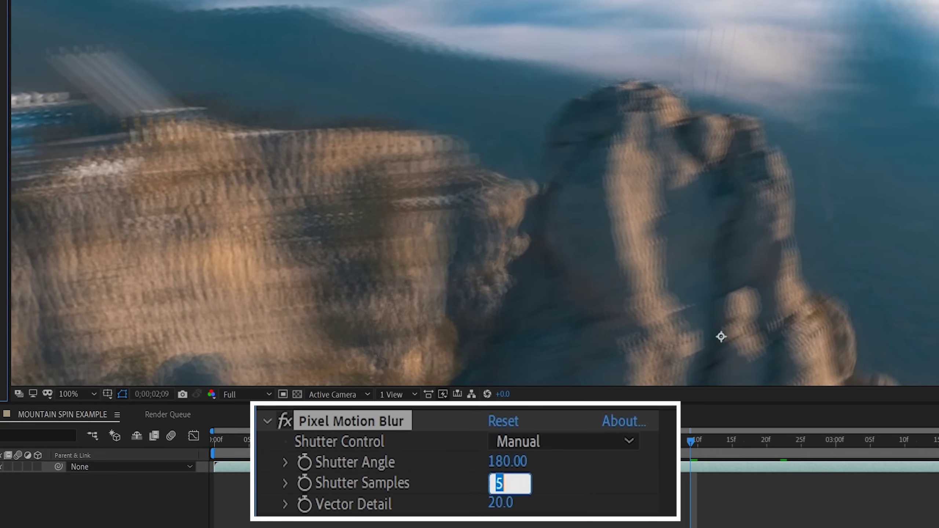
pyautogui.write('10')
pyautogui.press('Return')
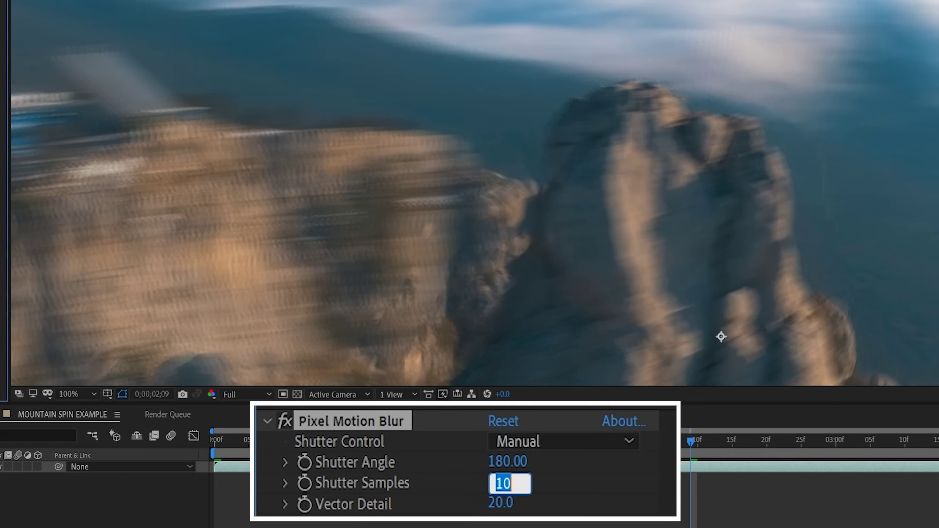
pyautogui.write('15')
pyautogui.press('Return')
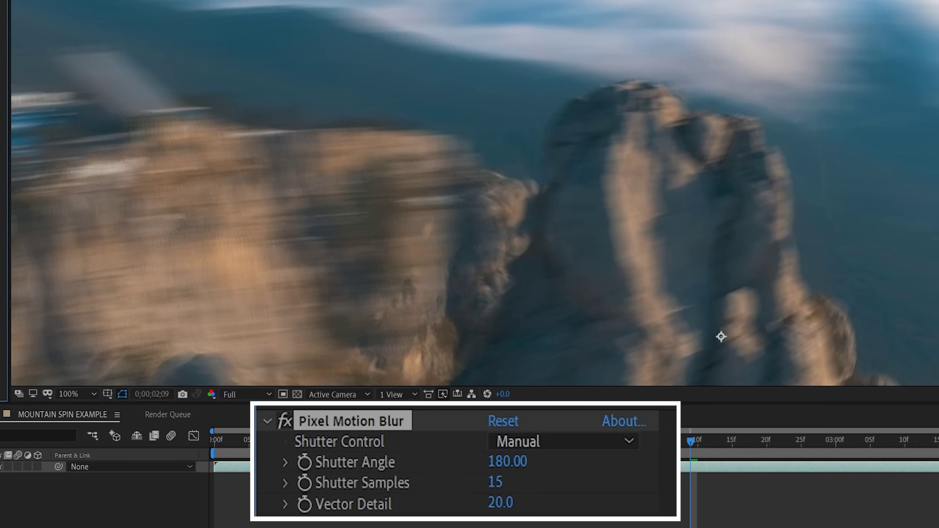
# Step: View the whole blurred mountain frame and return the playhead to the start of the MOUNTAIN SPIN EXAMPLE composition
pyautogui.scroll(-4, 369, 273)
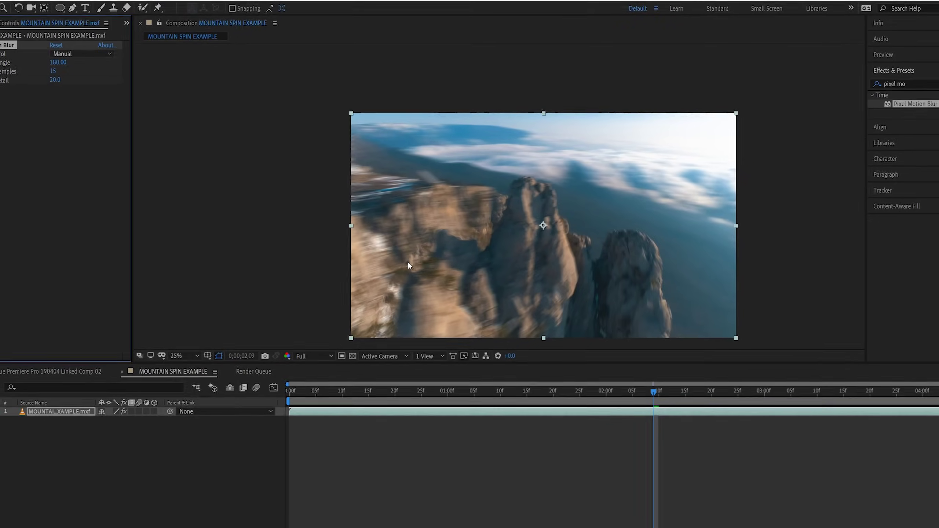
pyautogui.moveTo(408, 262); pyautogui.dragTo(397, 229)
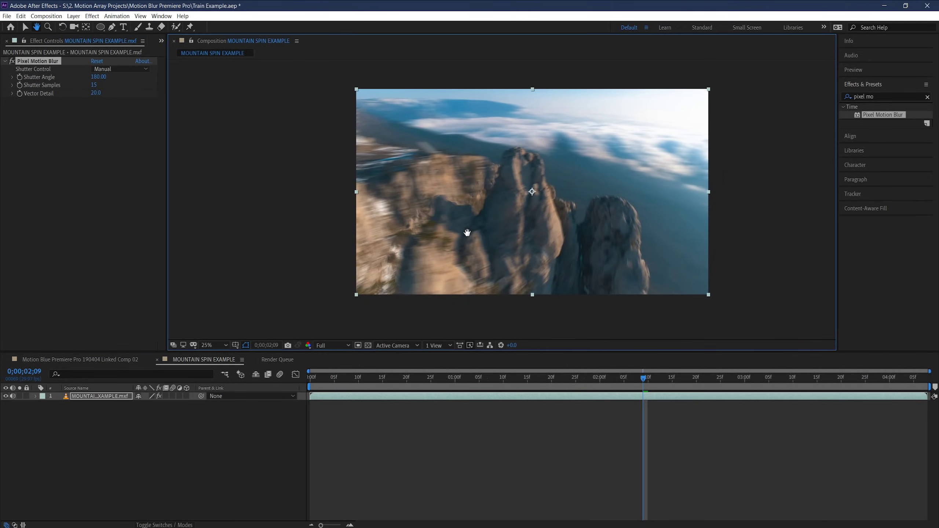
pyautogui.moveTo(555, 377); pyautogui.dragTo(313, 377)
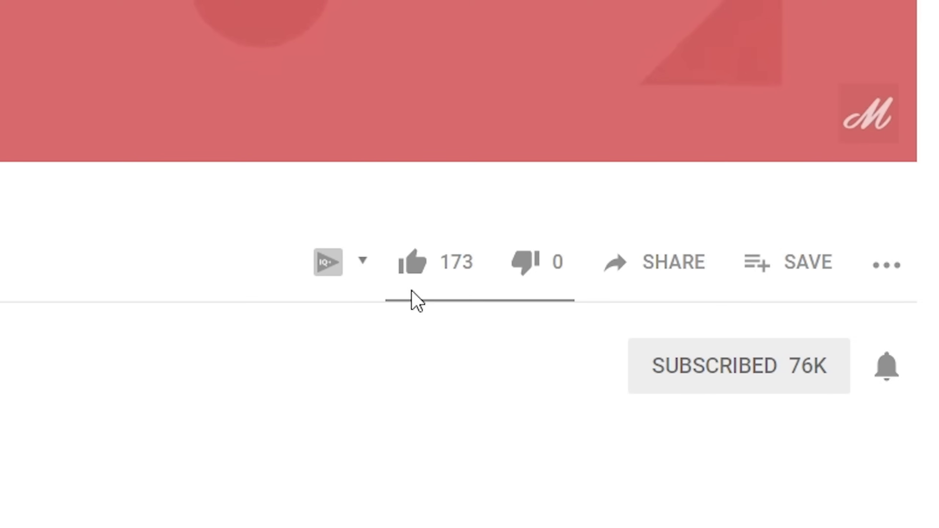
# Step: Switch to YouTube, like the video and subscribe to the channel
pyautogui.click(429, 278)
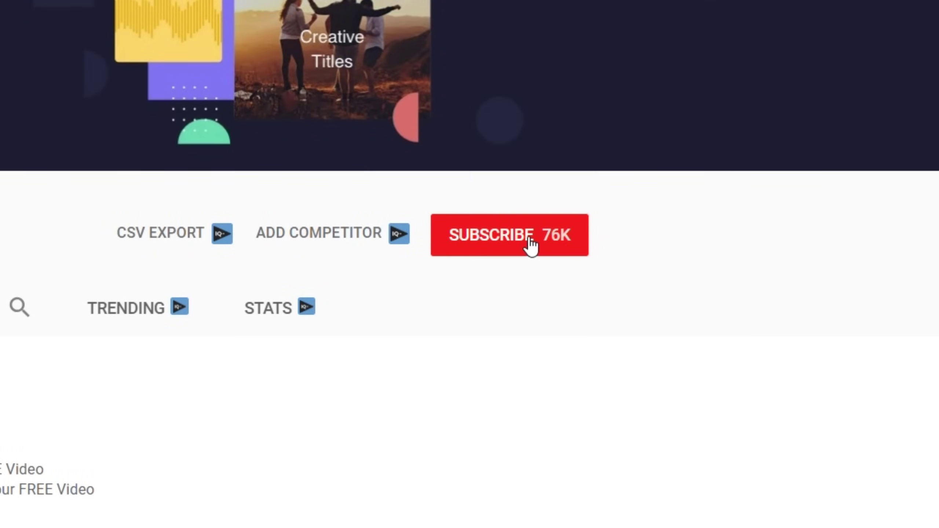
pyautogui.click(539, 237)
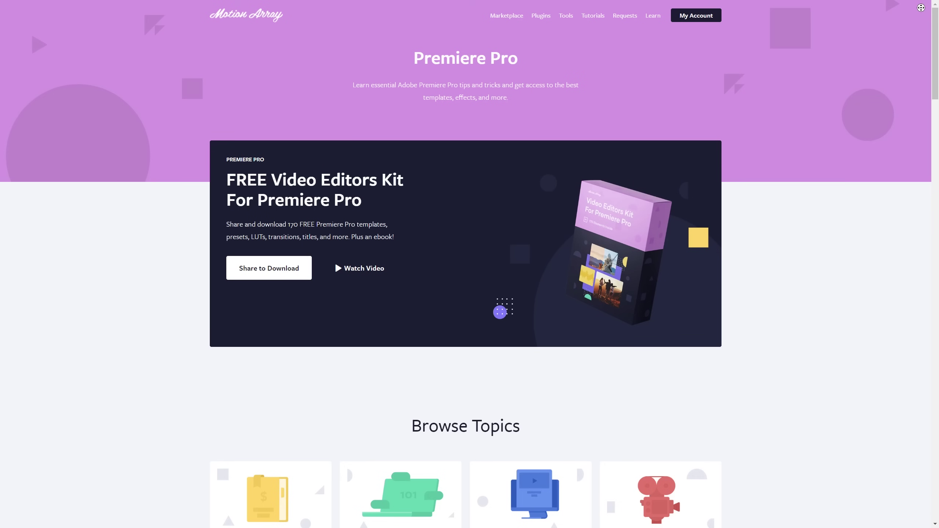
# Step: Switch to the Motion Array website and browse its Premiere Pro page through to the Latest Articles section
pyautogui.scroll(-10, 470, 259)
pyautogui.scroll(-5, 922, 33)
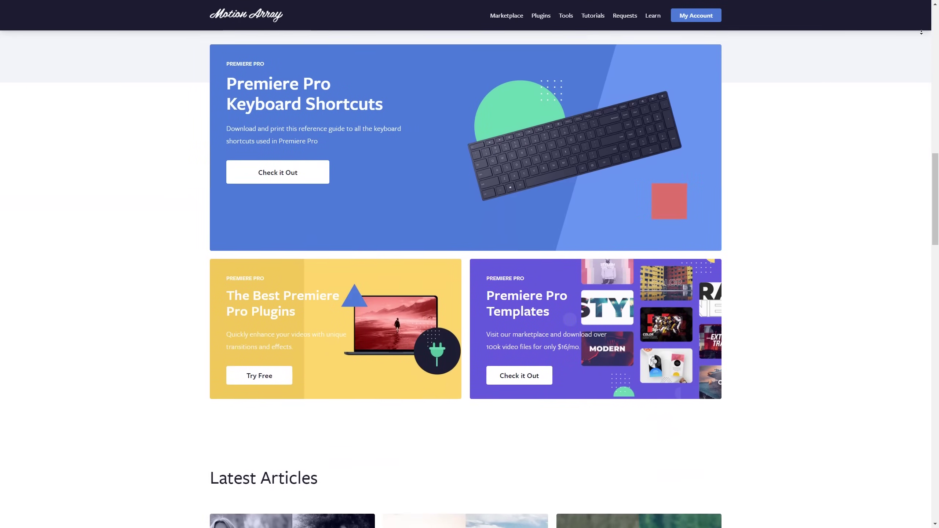
pyautogui.scroll(-5, 922, 33)
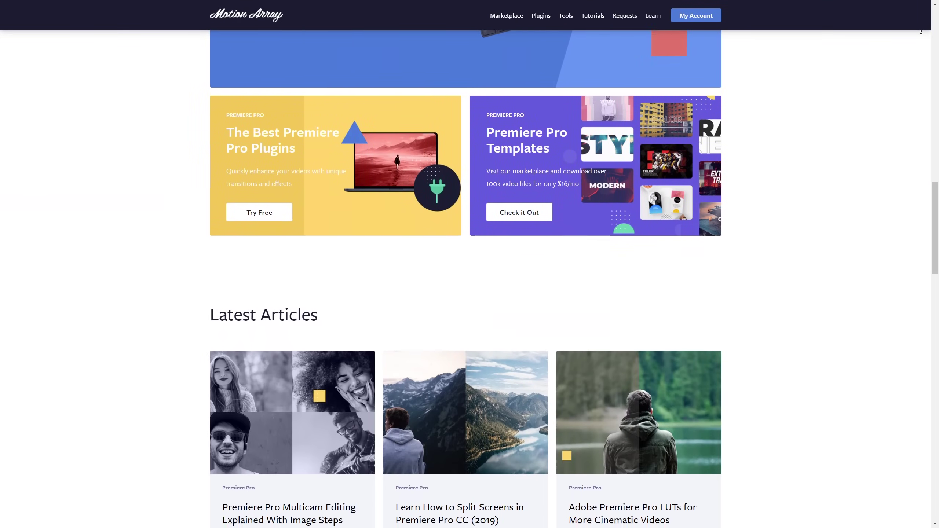
pyautogui.scroll(-5, 922, 32)
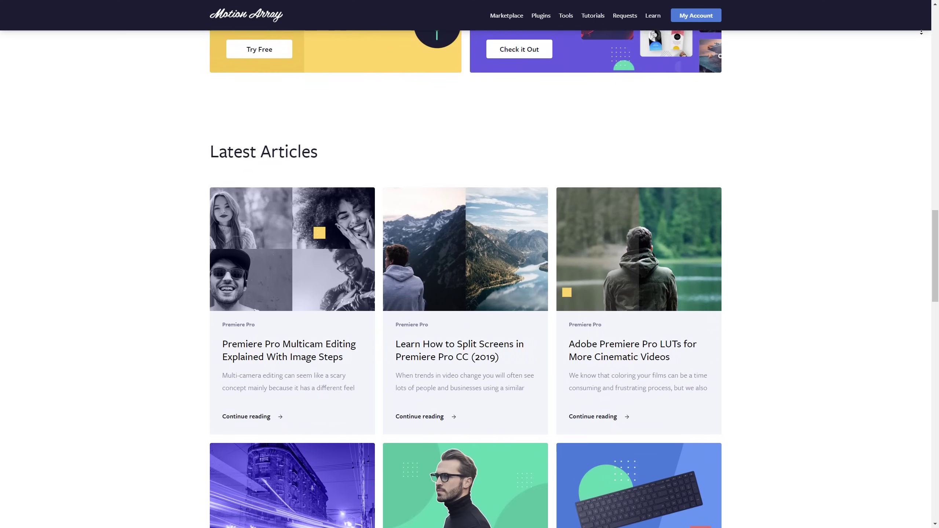